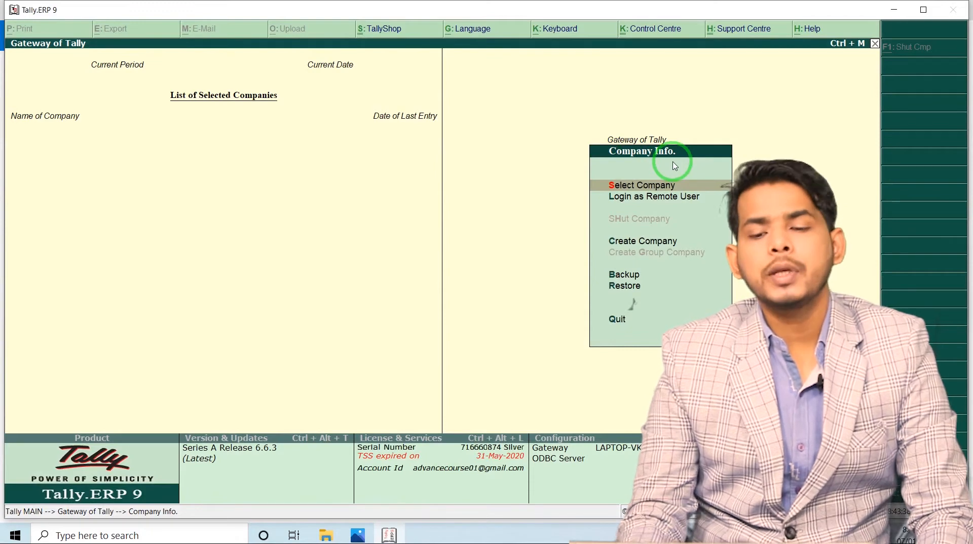
- Start a new company named ATA INTERNATIONAL PRODUCTION and fill in its mailing address, state Delhi, pincode, mobile number and e-mail
key("Down")
key("Down")
key("Return")
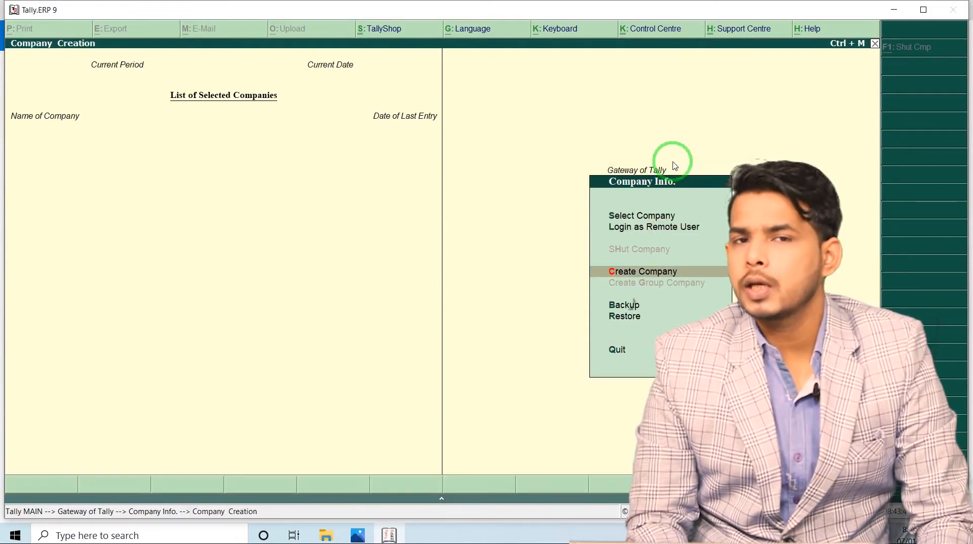
type("Ats")
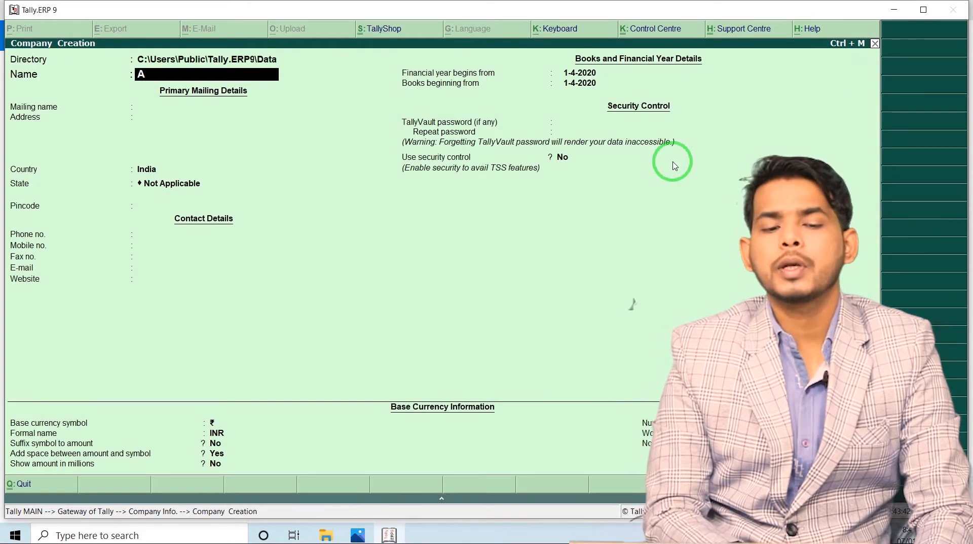
key("BackSpace")
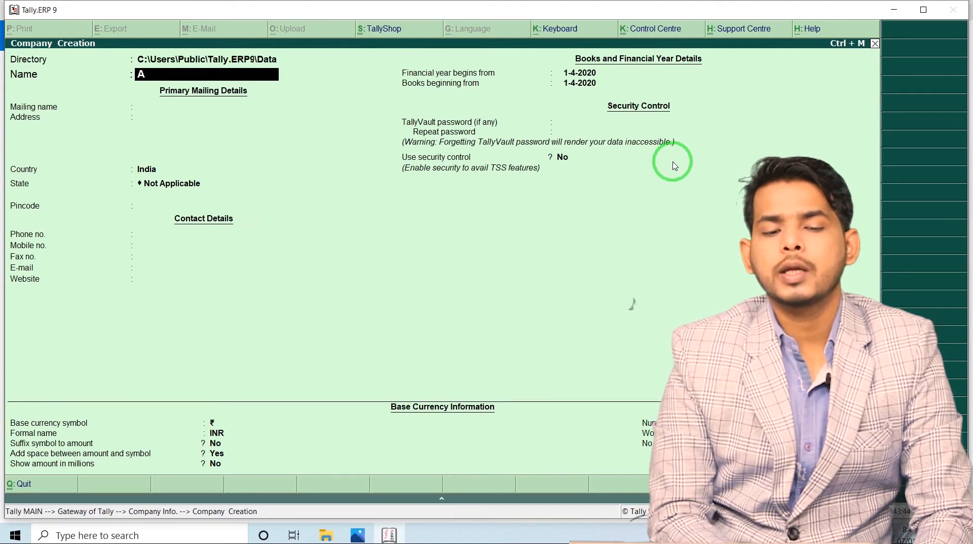
type("TA INTERNATIONAL PRODUCTION")
key("Return")
key("Return")
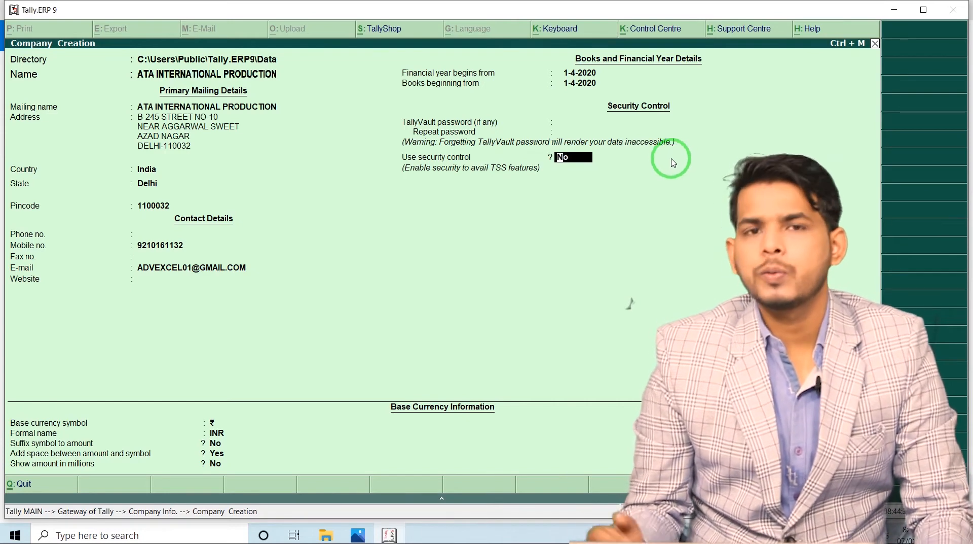
- Leave security control off, keep the default base currency settings, and save the new company
key("Return")
key("Return")
key("Return")
key("Return")
key("Return")
key("Return")
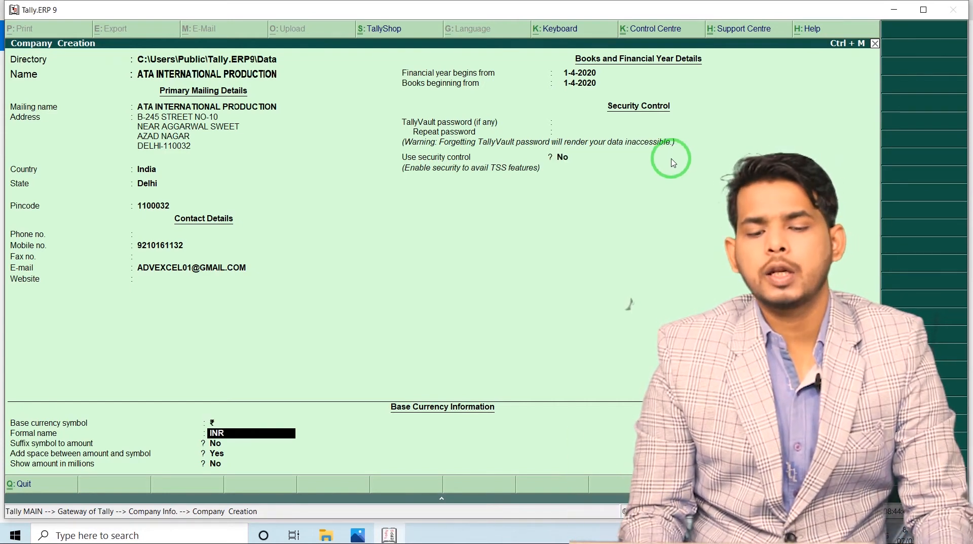
key("Return")
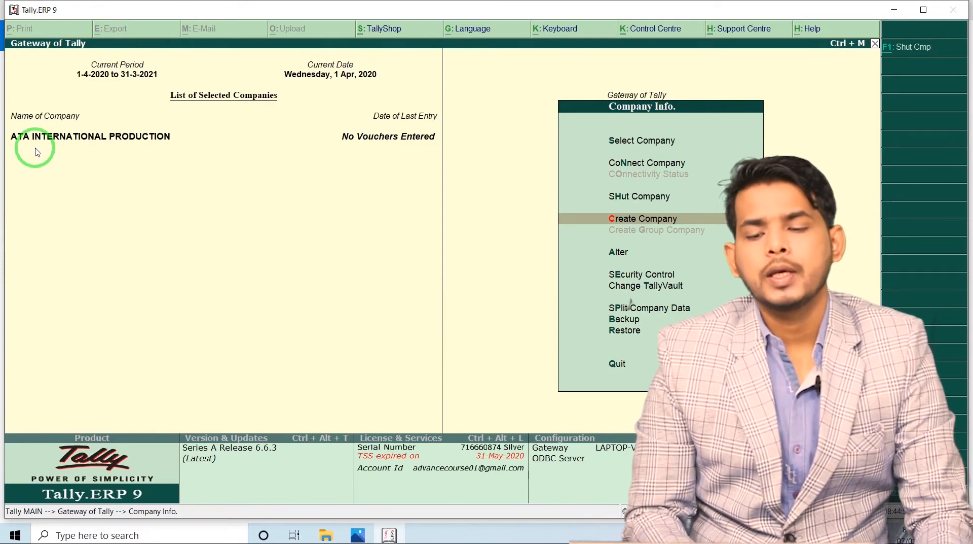
- Leave the company menu and open a new purchase voucher for ATA INTERNATIONAL PRODUCTION
key("Escape")
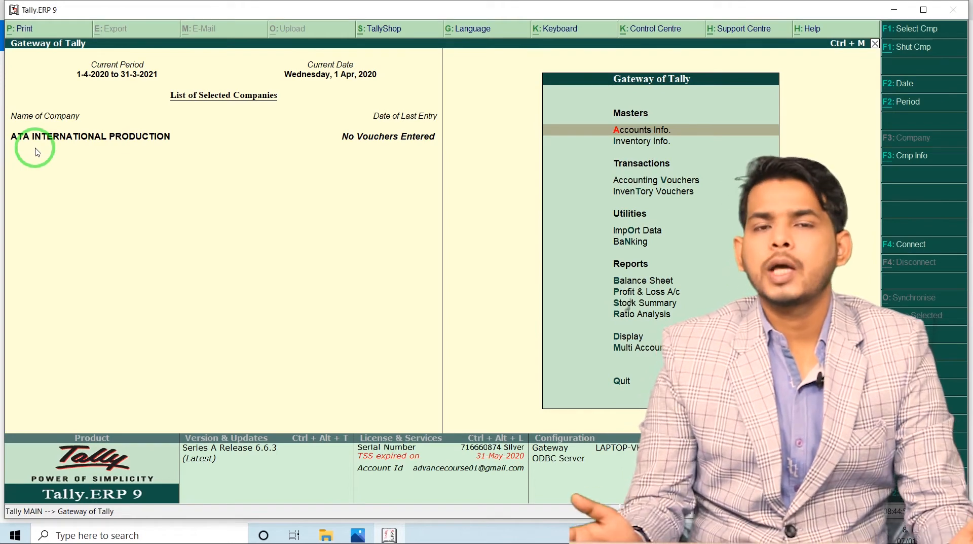
key("Down")
key("Down")
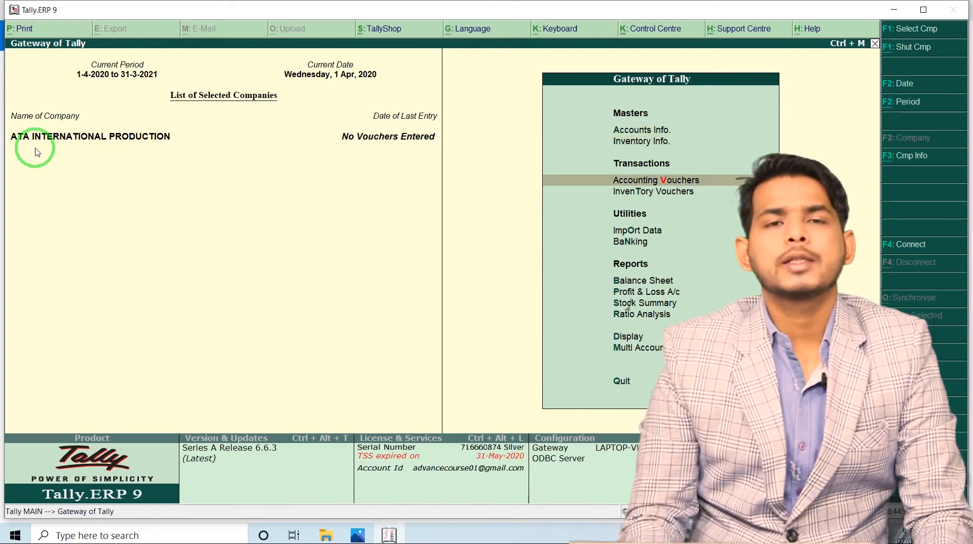
key("Return")
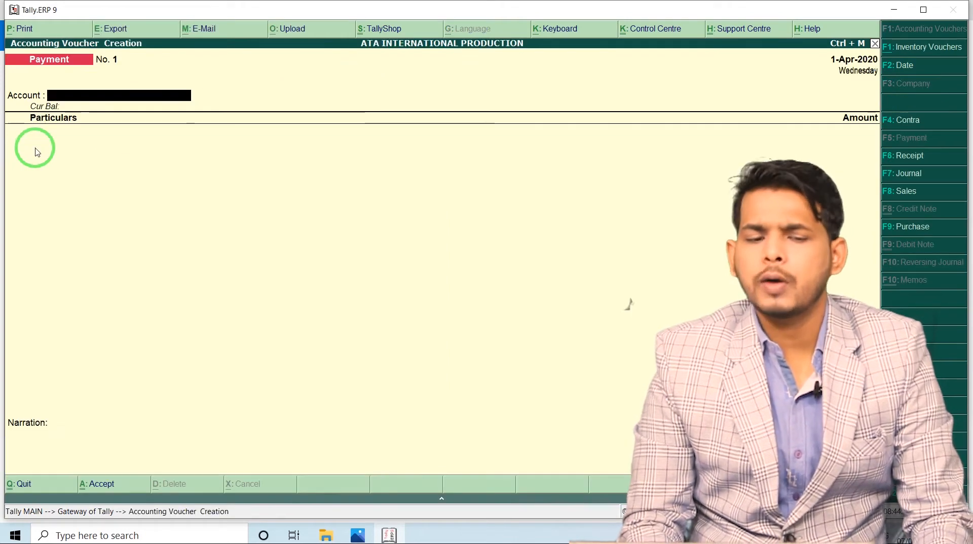
left_click(942, 231)
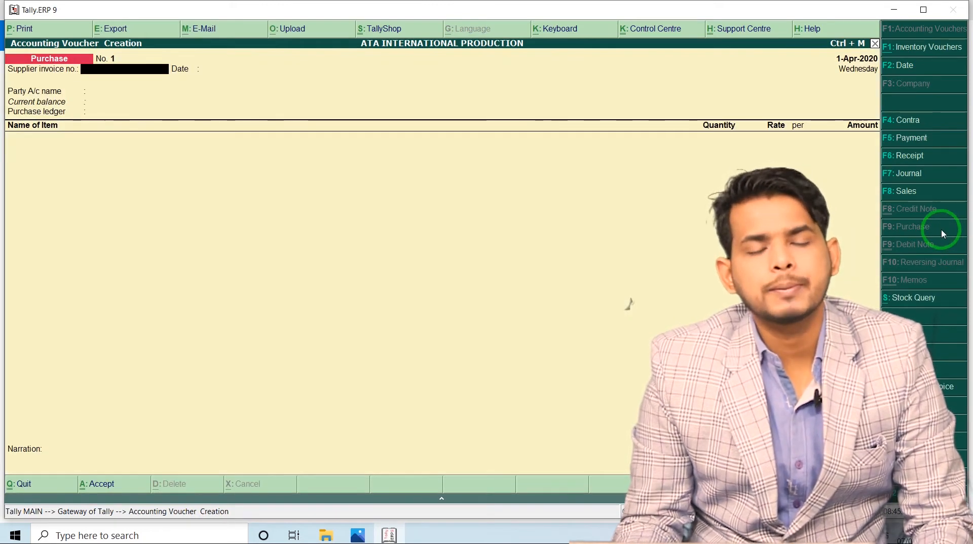
left_click(34, 93)
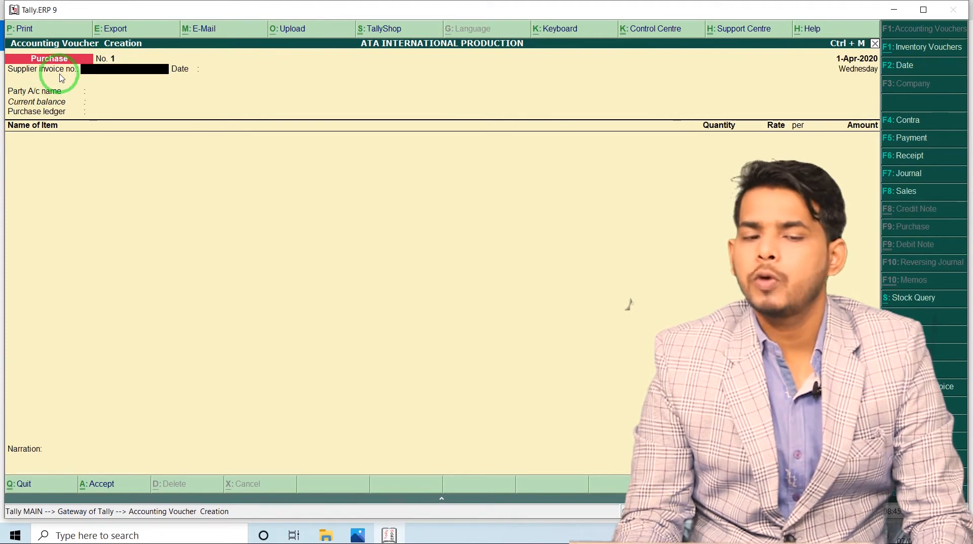
- Look up the Kumar Traders invoice image and enter 175 as the supplier invoice number in the purchase voucher
key("alt+Tab")
key("Right")
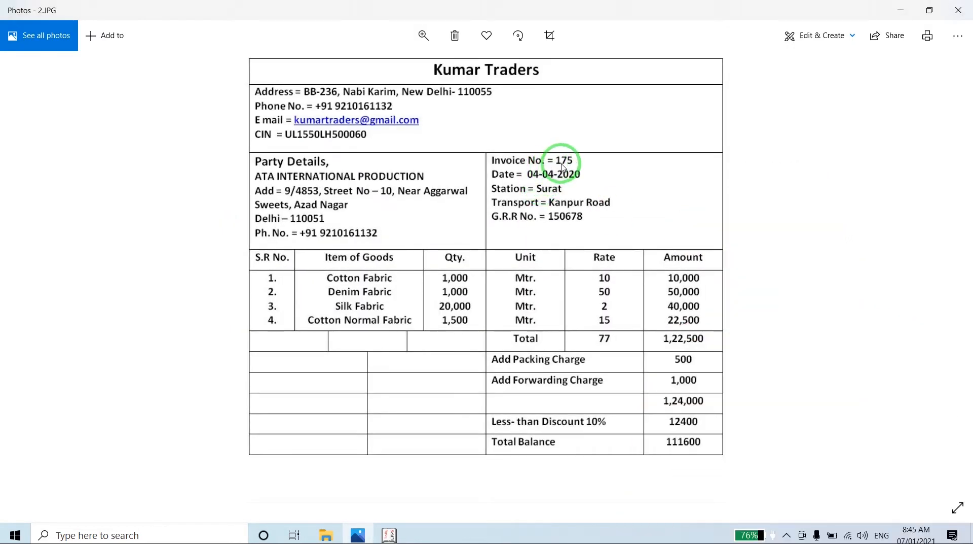
key("alt+Tab")
type("175")
key("Return")
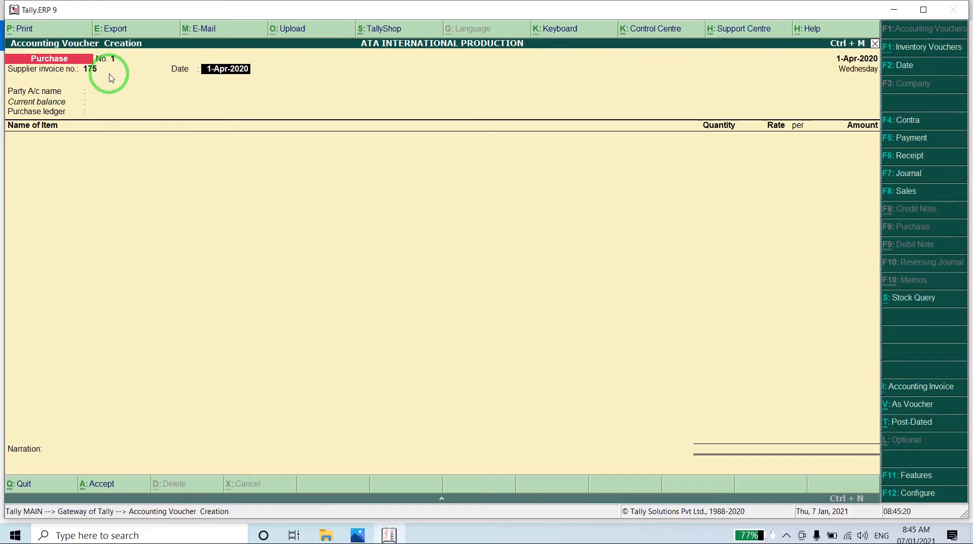
- Set both the voucher date and the supplier invoice date to 4-Apr-2020
key("F2")
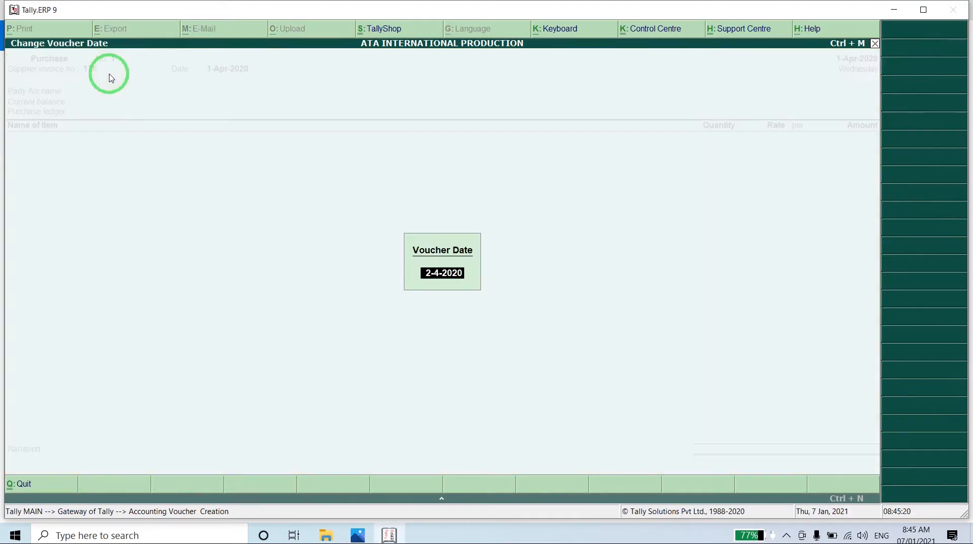
type("4-4")
key("Return")
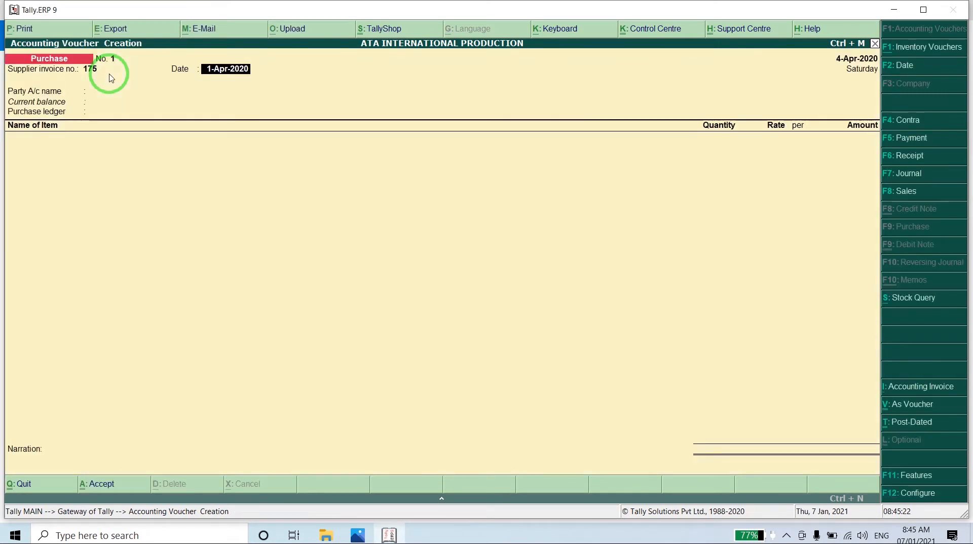
type("4-4")
key("Return")
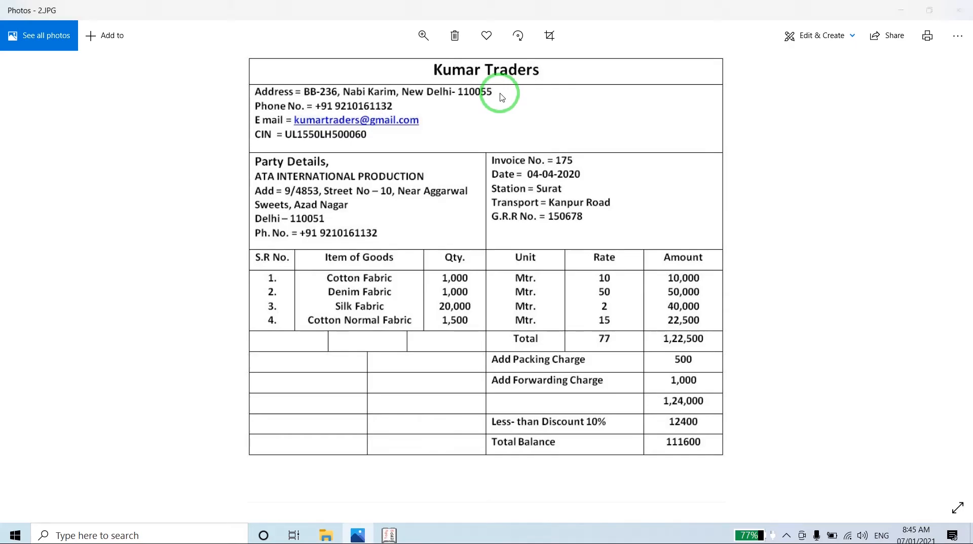
- Create a party ledger named KUMAR TRADERS from within the voucher and put it under Sundry Creditors
key("alt+Tab")
key("alt+c")
type("KUM")
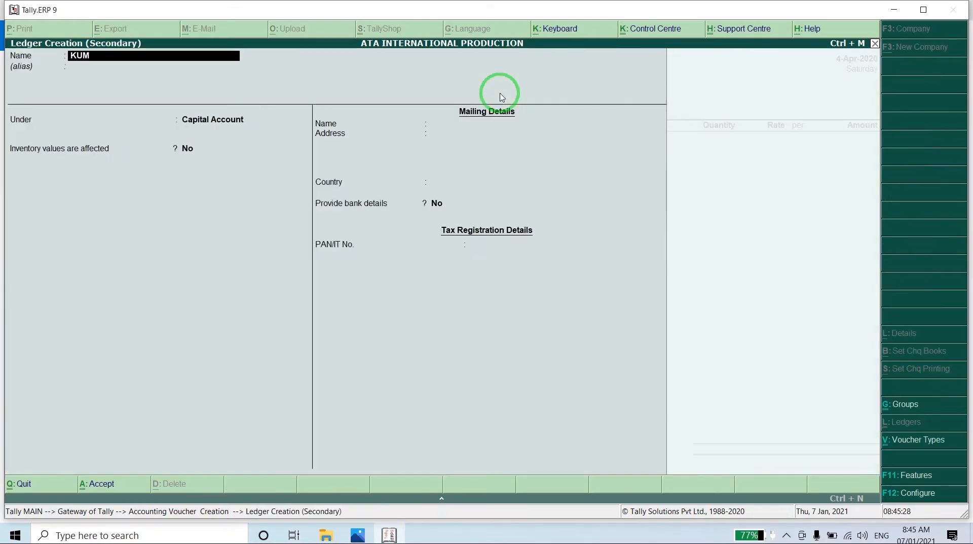
type("AR TRADERS")
key("Return")
key("Return")
type("SUN")
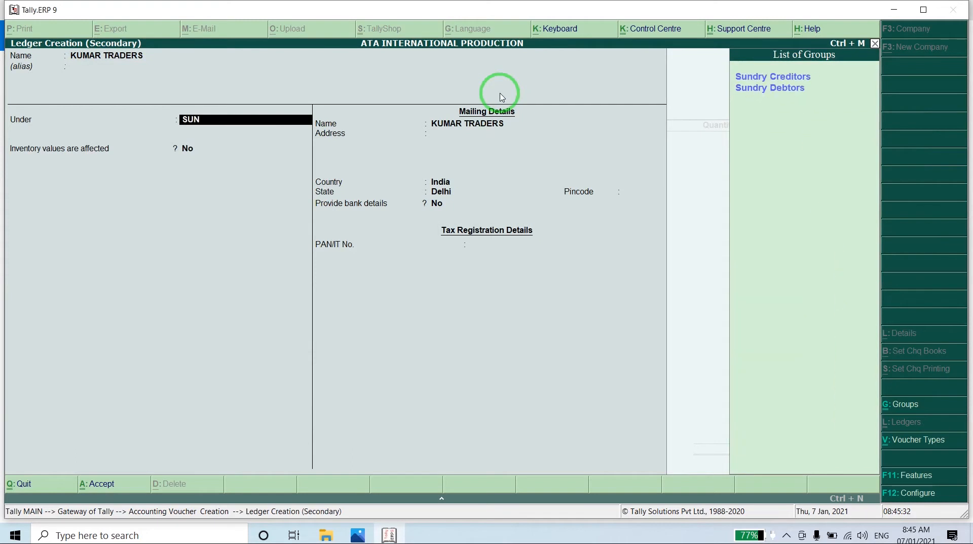
key("Return")
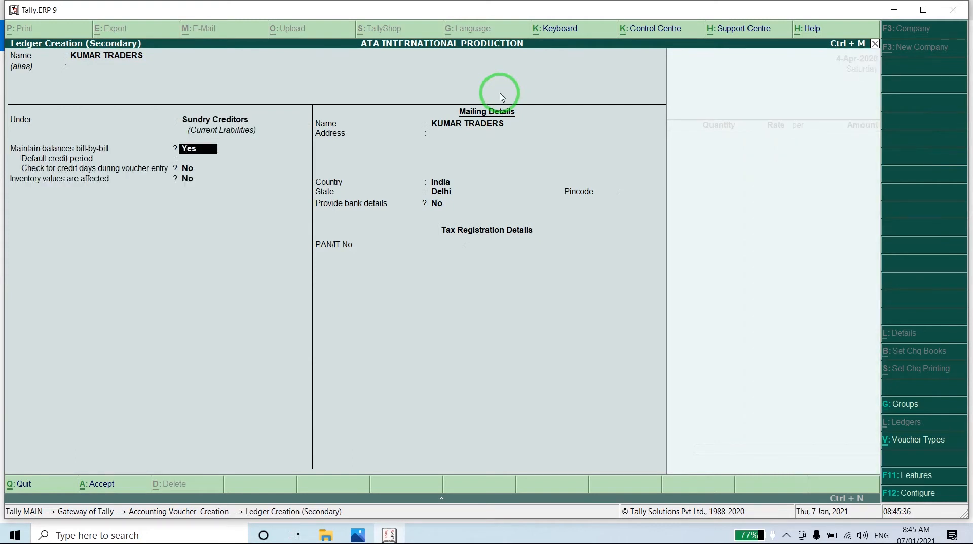
- Turn off bill-by-bill balances for KUMAR TRADERS, save the ledger, and accept the supplier's party details unchanged
type("n")
key("Return")
key("Return")
key("Return")
key("Return")
key("Return")
key("Return")
key("Return")
key("Return")
key("Return")
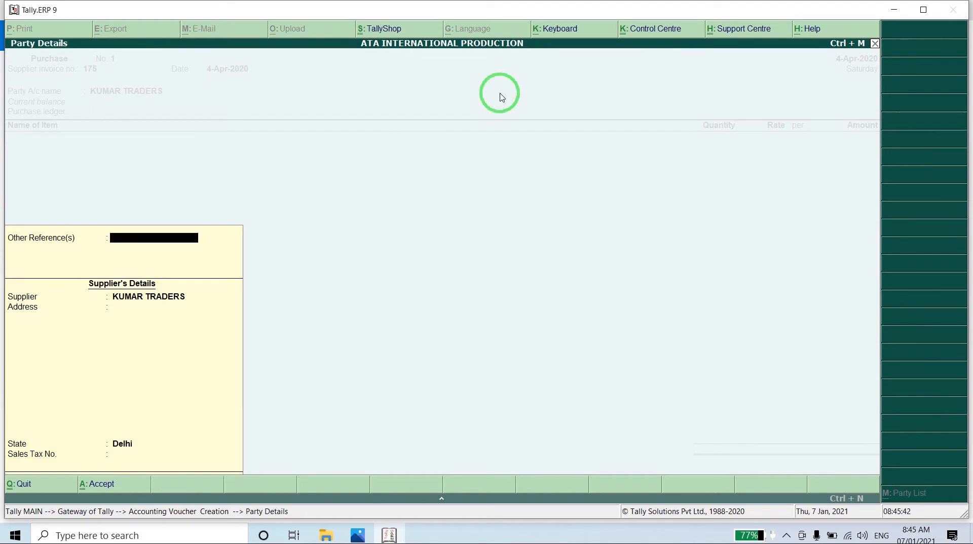
key("Return")
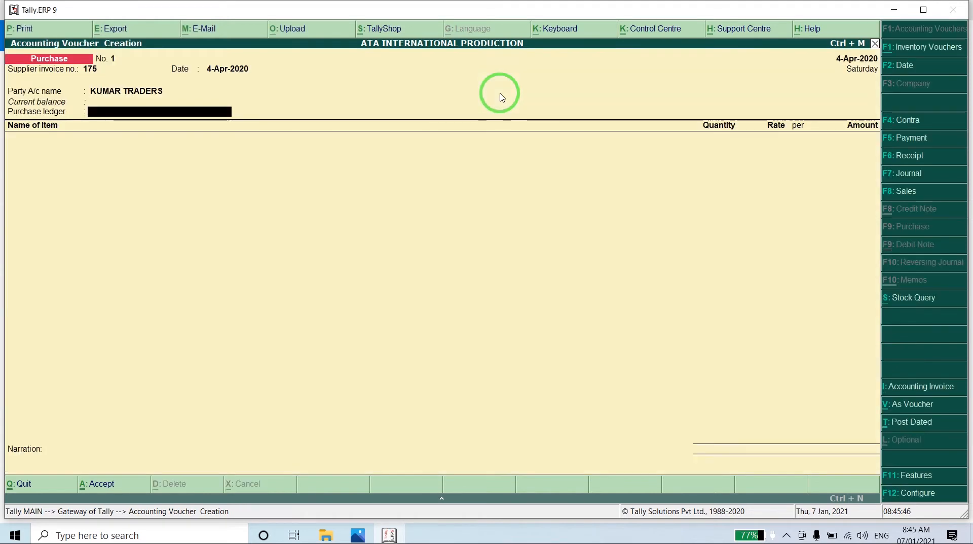
- Create a ledger named PURCHASE under Purchase Accounts and use it as the voucher's purchase ledger
key("alt+c")
type("P")
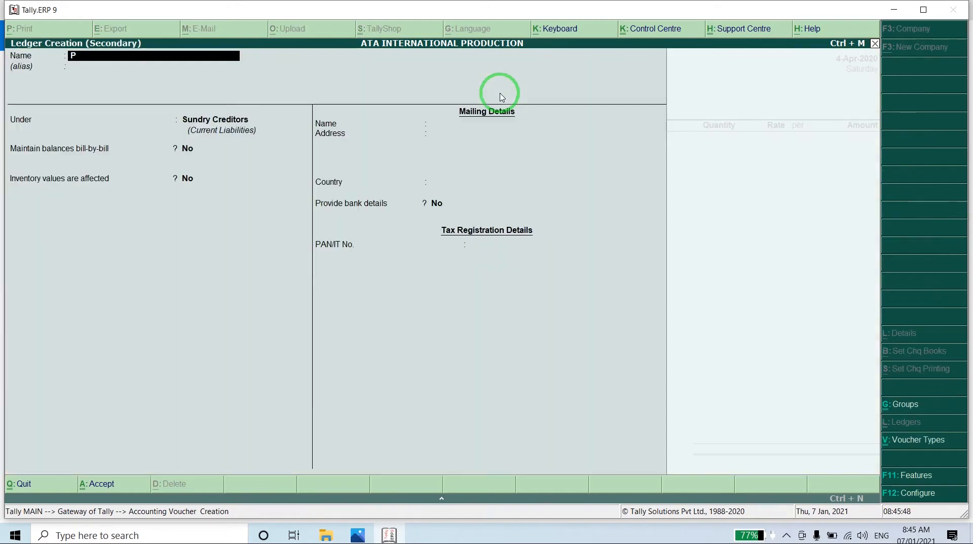
type("URCHASE")
key("Return")
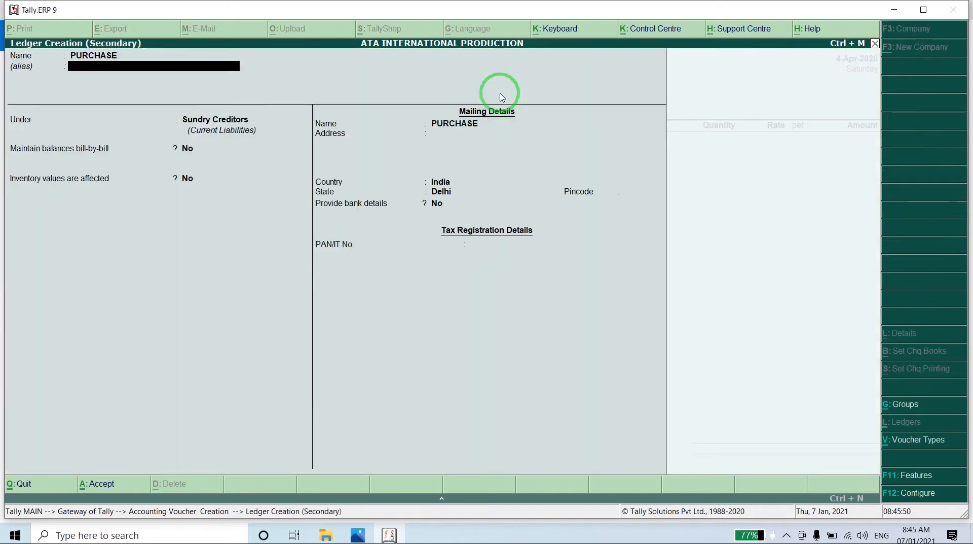
key("Return")
type("PUR")
key("Return")
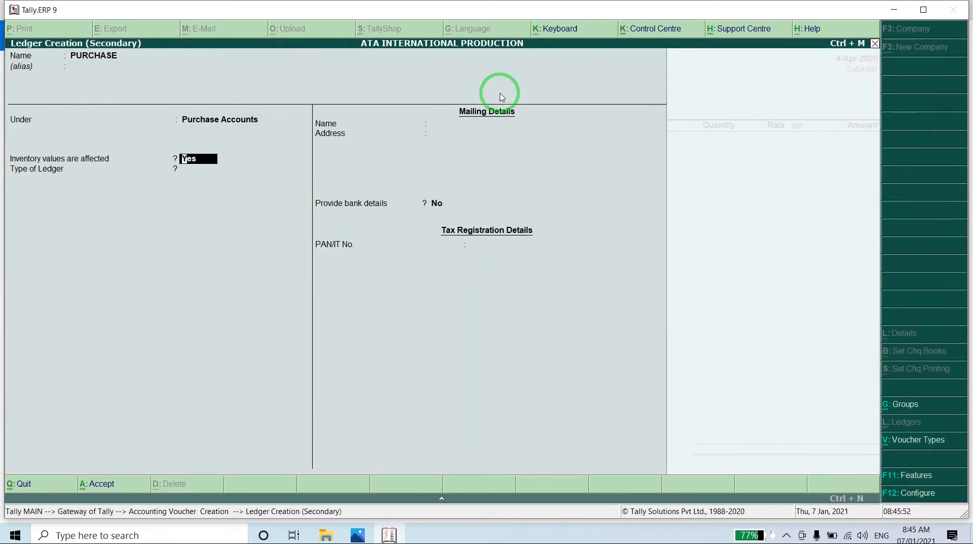
key("ctrl+a")
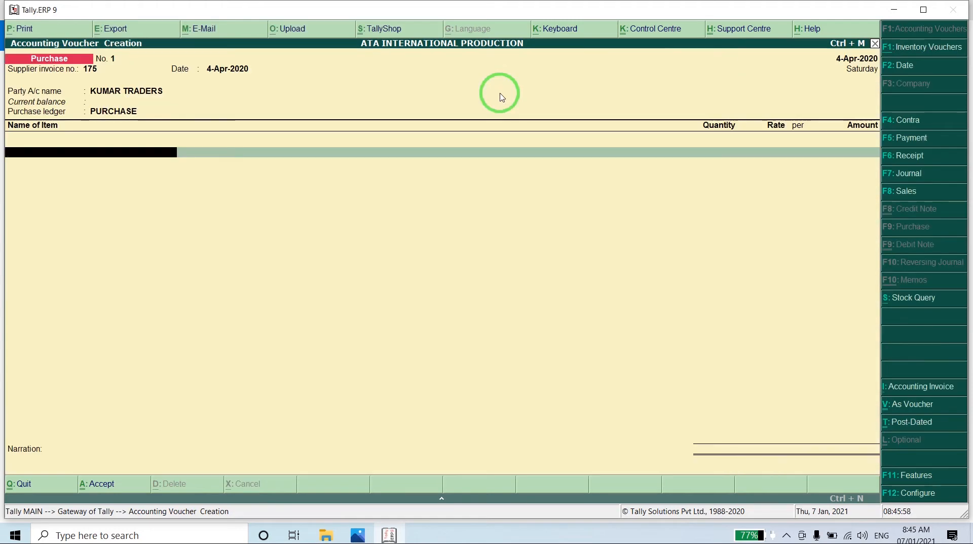
- Check the item names, quantities, units and rates on the Kumar Traders invoice image
key("alt+Tab")
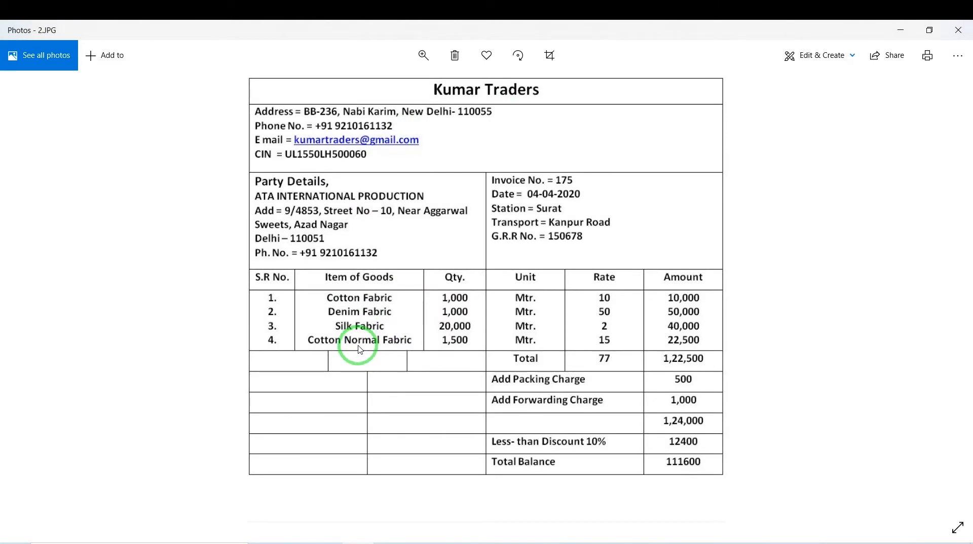
key("alt+Tab")
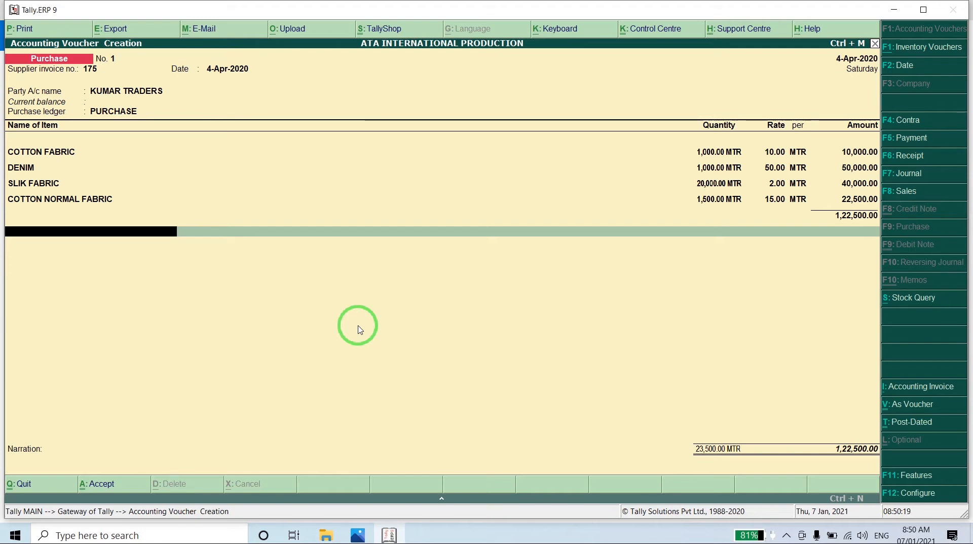
- Create a PACKING CHARGE ledger under Direct Expenses with inventory values not affected, and add it below the voucher's items
key("alt+c")
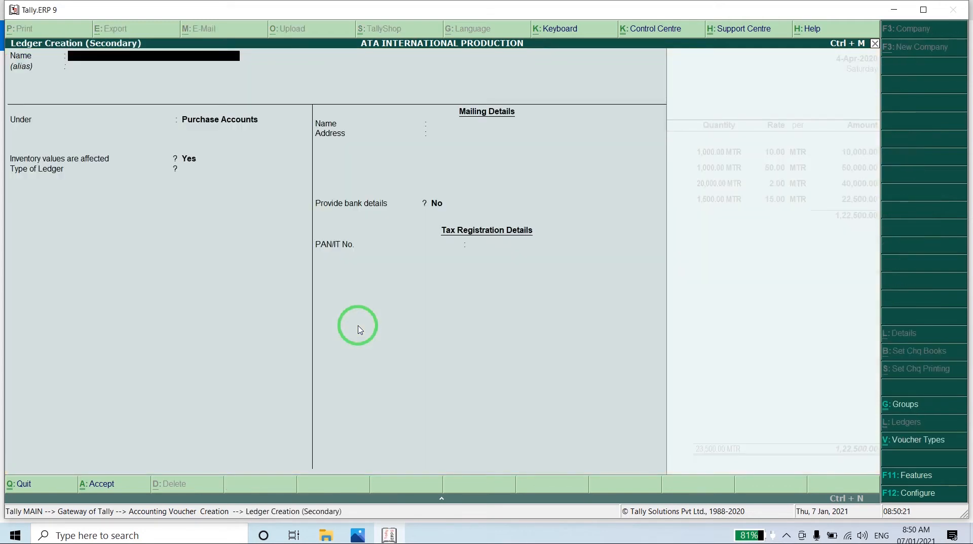
type("PACKING CHARGE")
key("Return")
key("Return")
type("EX")
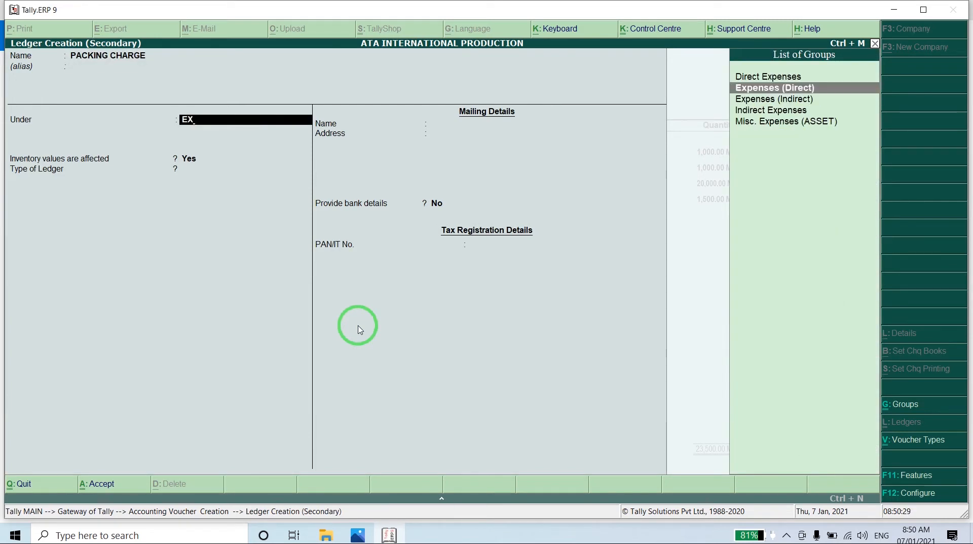
key("Return")
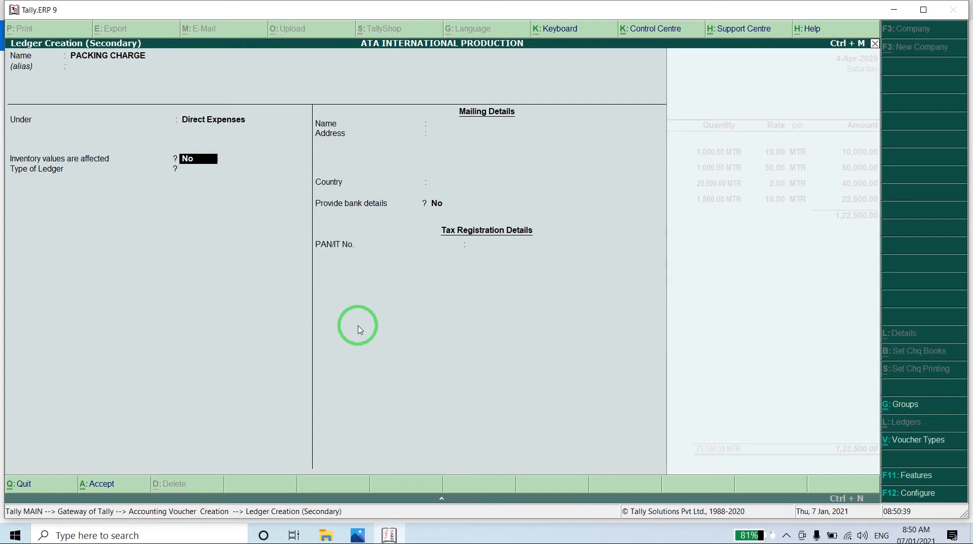
key("Return")
key("Return")
key("Return")
key("Return")
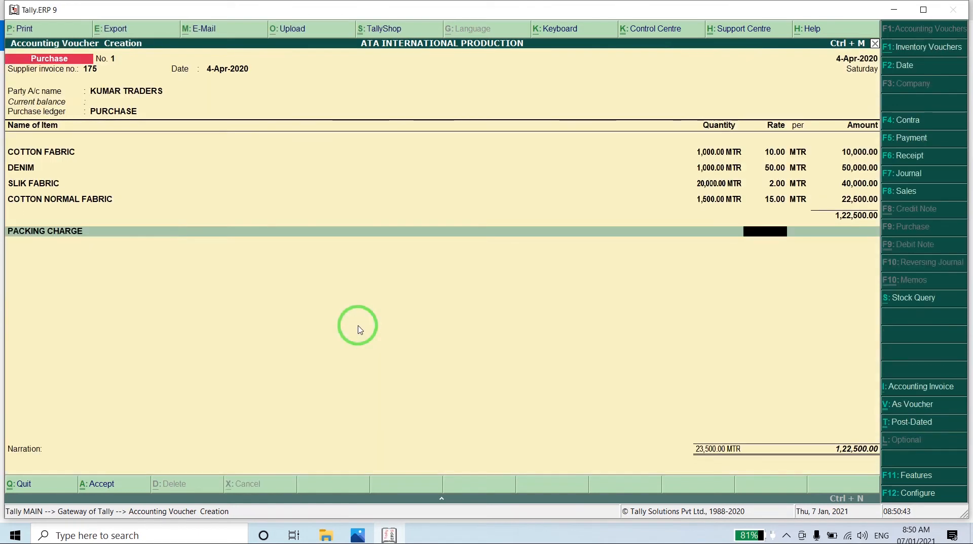
- Set the packing charge rate to 5 %
key("BackSpace")
type("5")
key("Return")
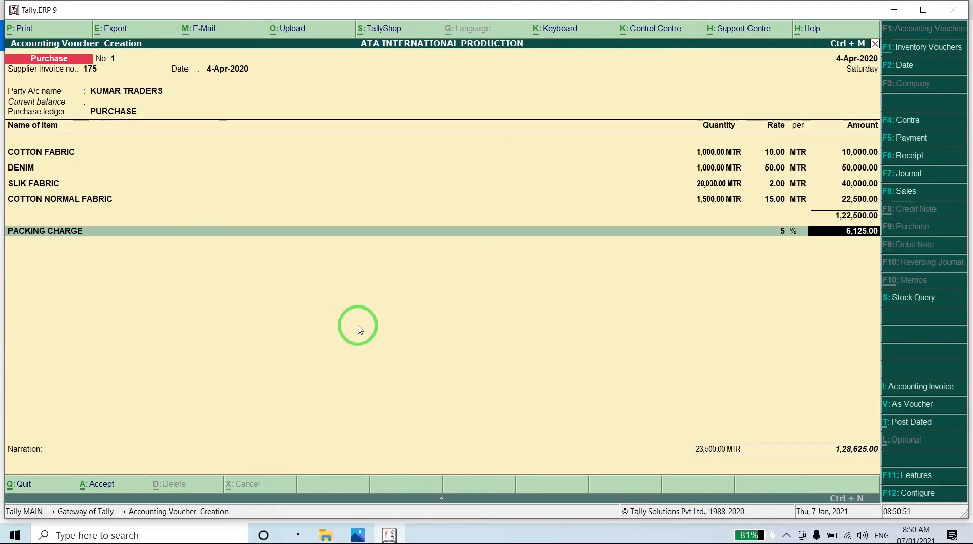
- Try a negative packing charge rate of -5 %
key("BackSpace")
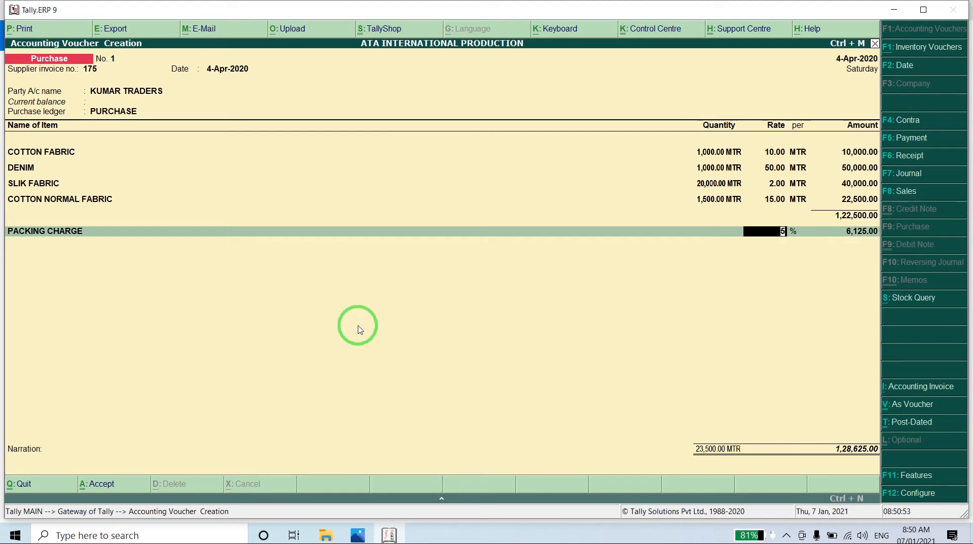
type("-5")
key("Return")
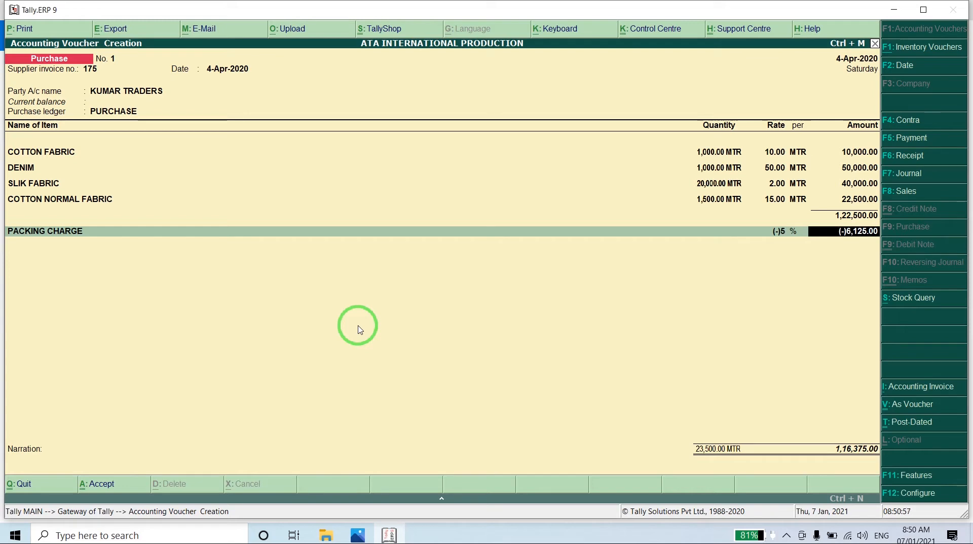
- Clear the packing charge's percentage rate and enter a fixed amount of 500
key("BackSpace")
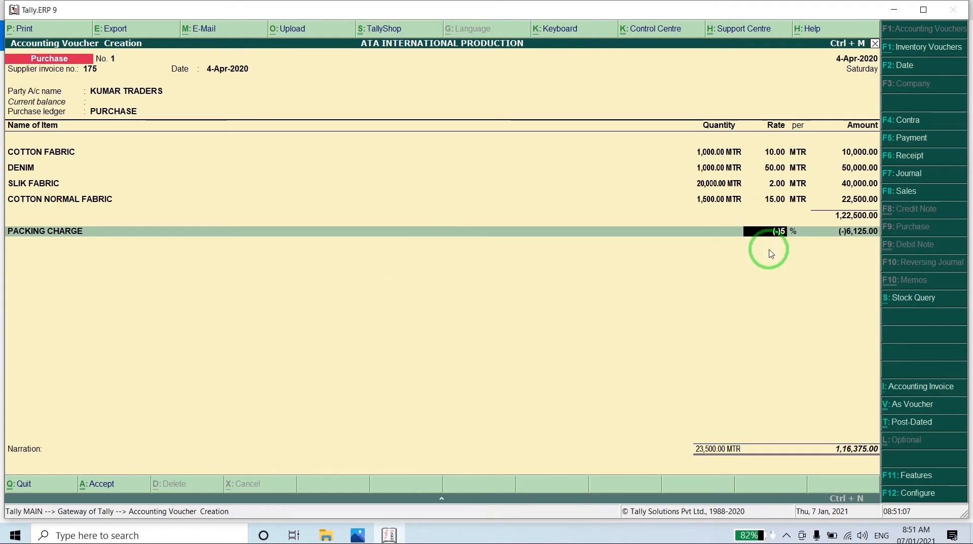
key("Return")
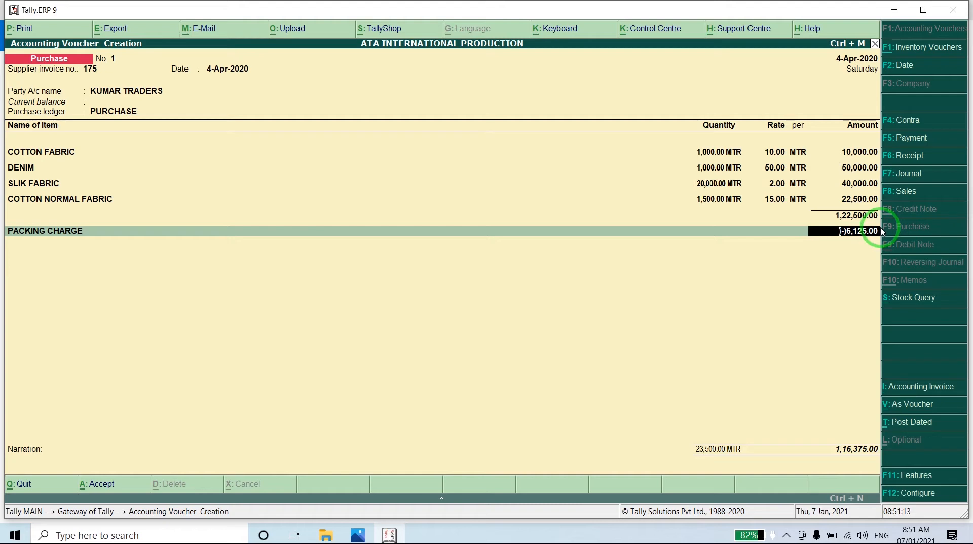
type("500")
key("Return")
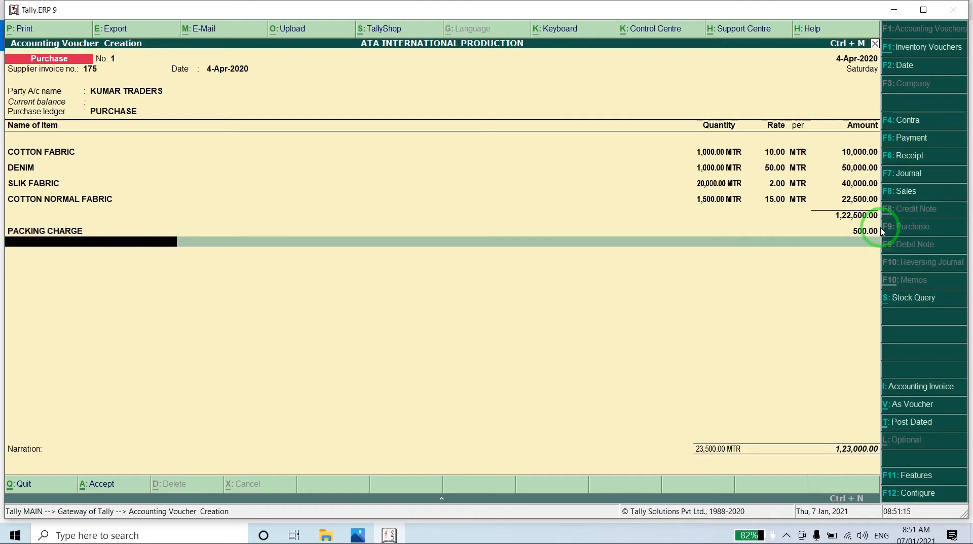
- Try a packing charge amount of -500 and restore it to 500
key("BackSpace")
type("-500")
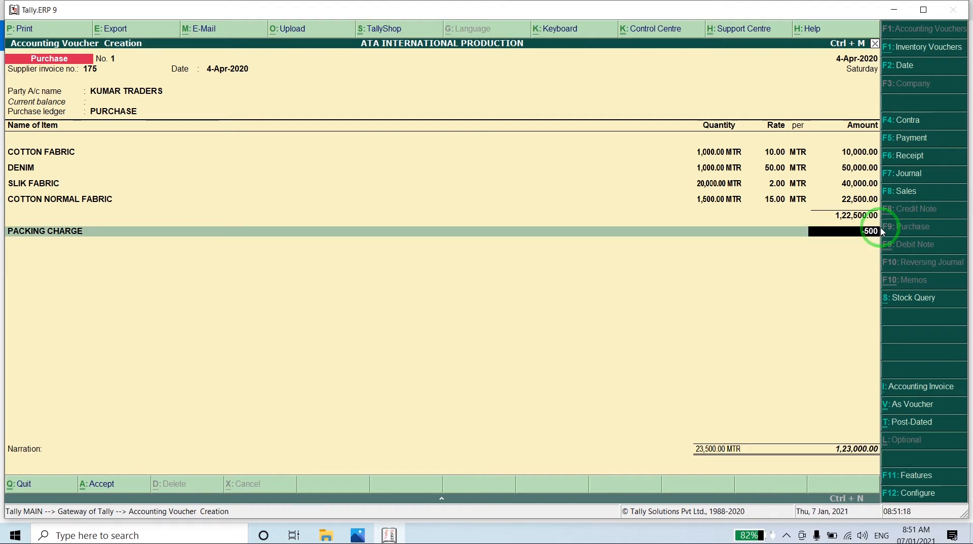
key("Return")
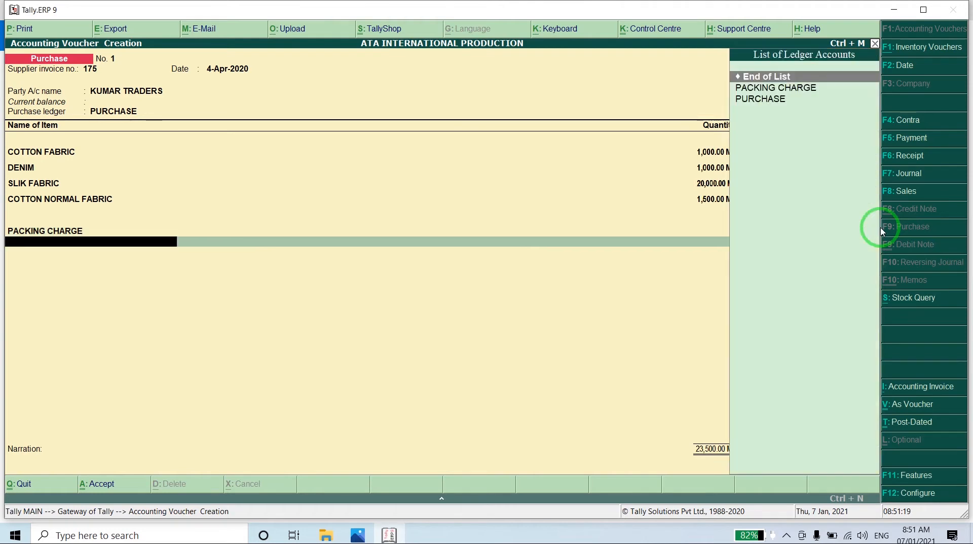
key("BackSpace")
type("500")
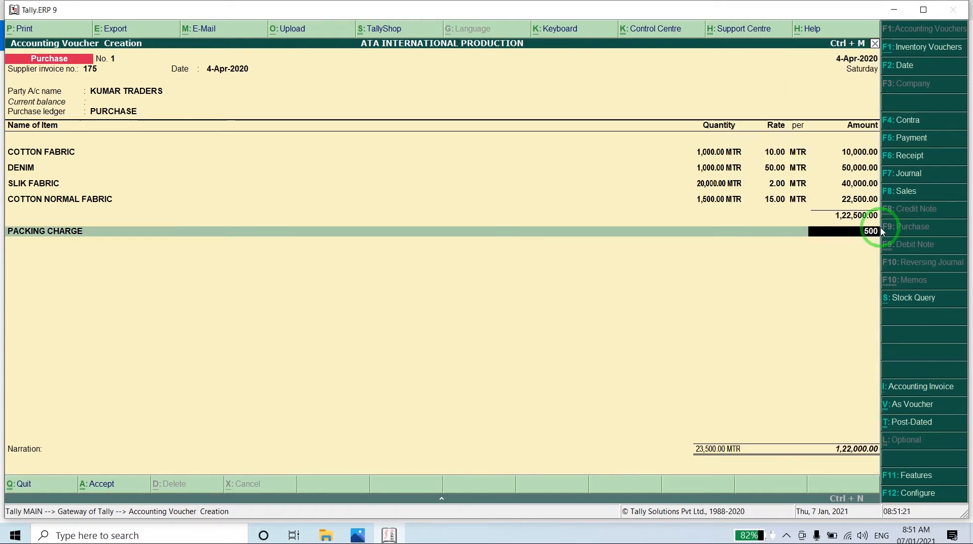
key("Return")
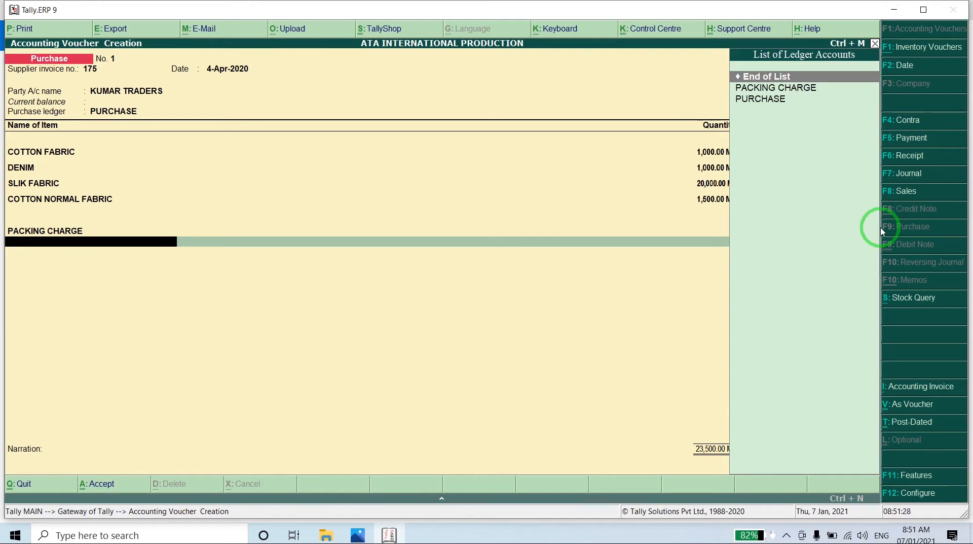
- Create a Forwarding Charge ledger under Direct Expenses and add it to the voucher with an amount of 1,000
key("alt+c")
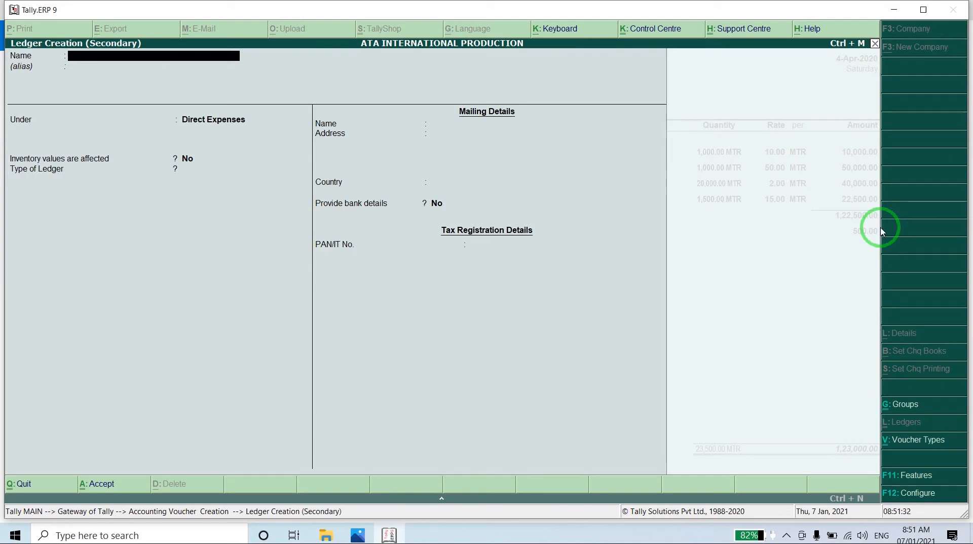
type("Forwarding Charge")
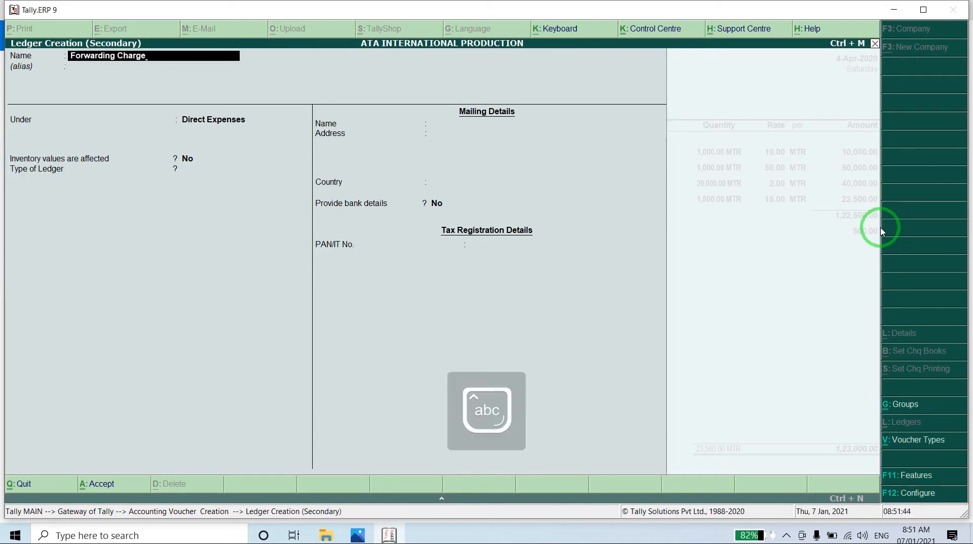
key("Return")
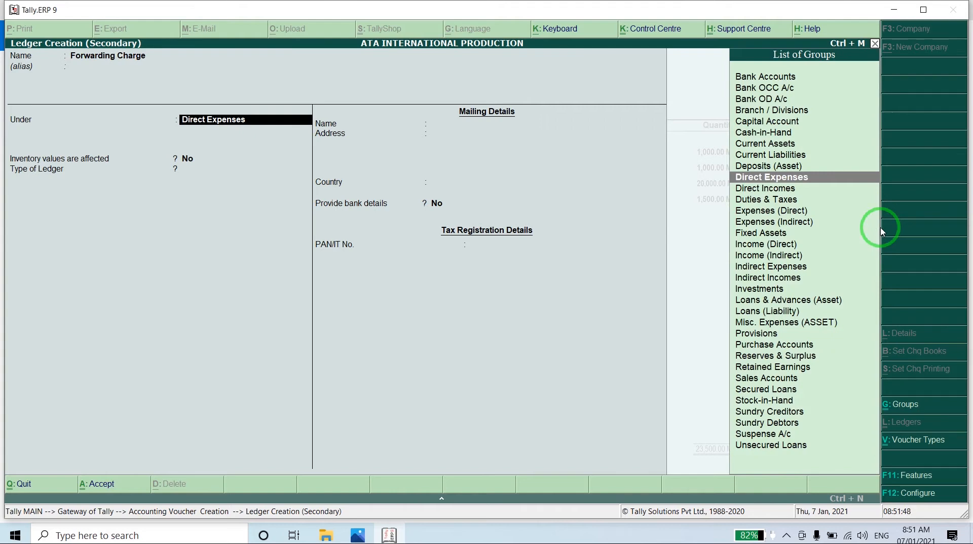
key("ctrl+a")
key("Return")
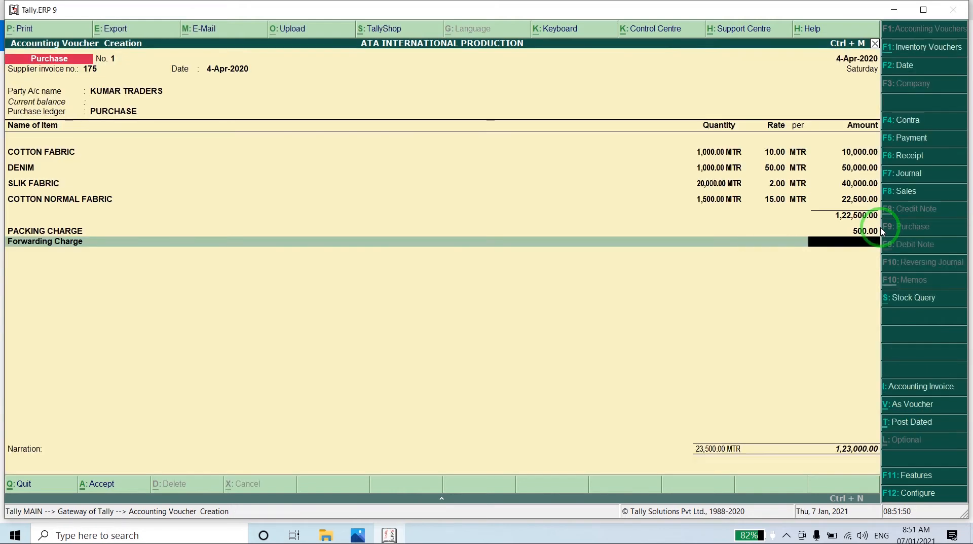
type("1,000")
key("Return")
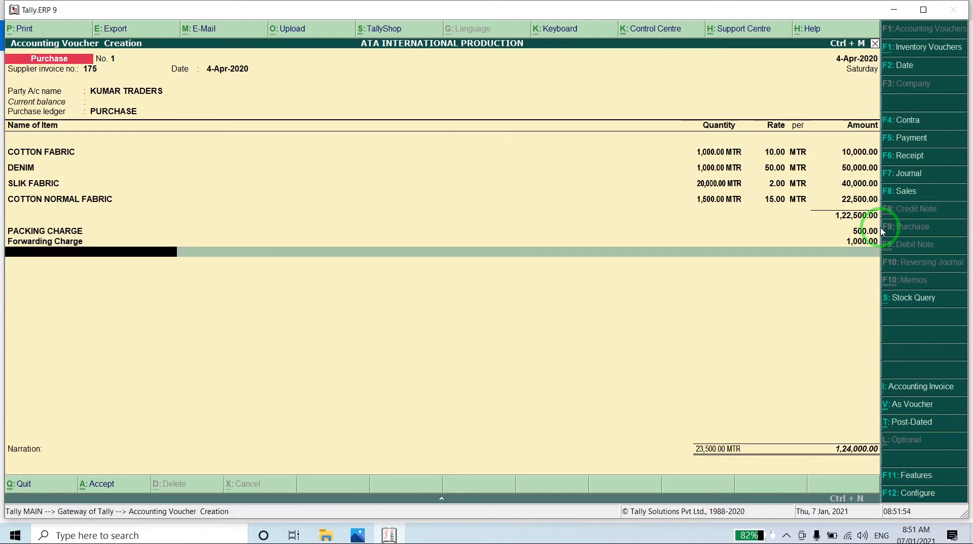
- Create a Discount ledger under Direct Expenses with inventory values not affected, and add it to the voucher at -10 %
key("alt+c")
type("Discount")
key("Return")
key("Return")
key("Return")
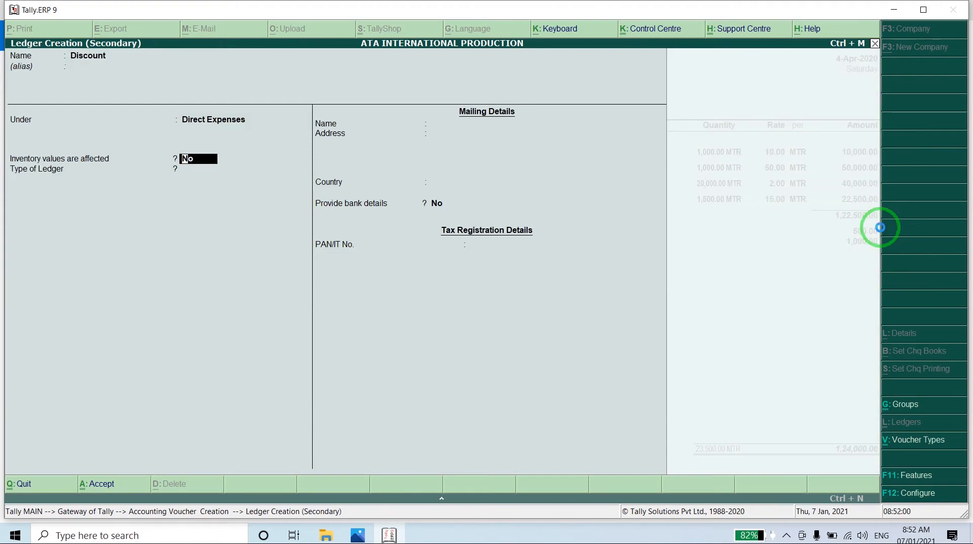
key("ctrl+a")
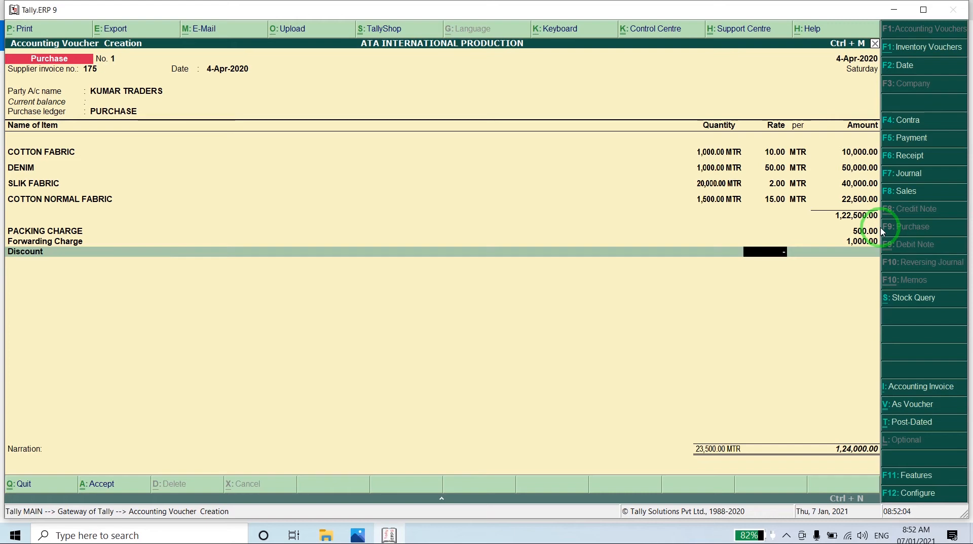
type("10")
key("Return")
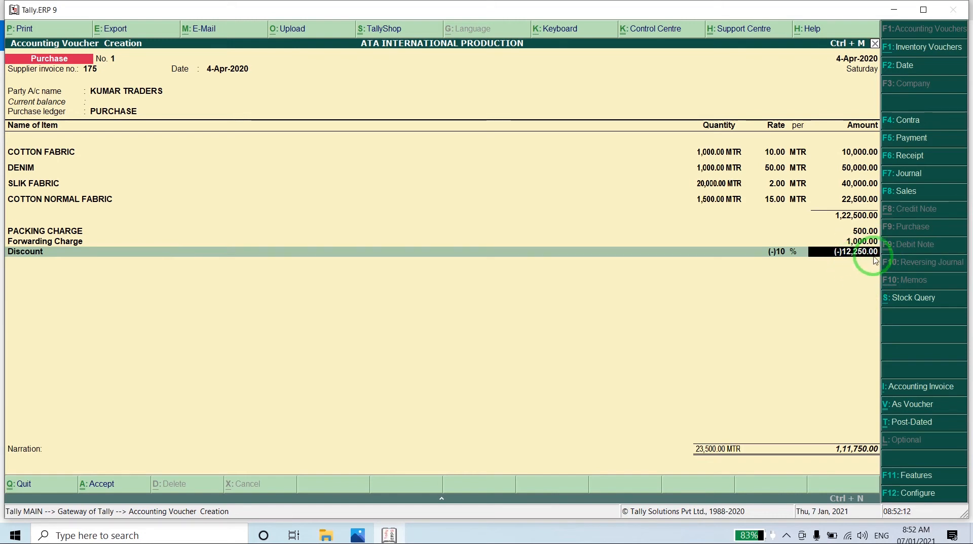
- Check the discount on the Kumar Traders invoice image in Photos, and configure the purchase invoice to calculate tax on the current sub-total
key("alt+Tab")
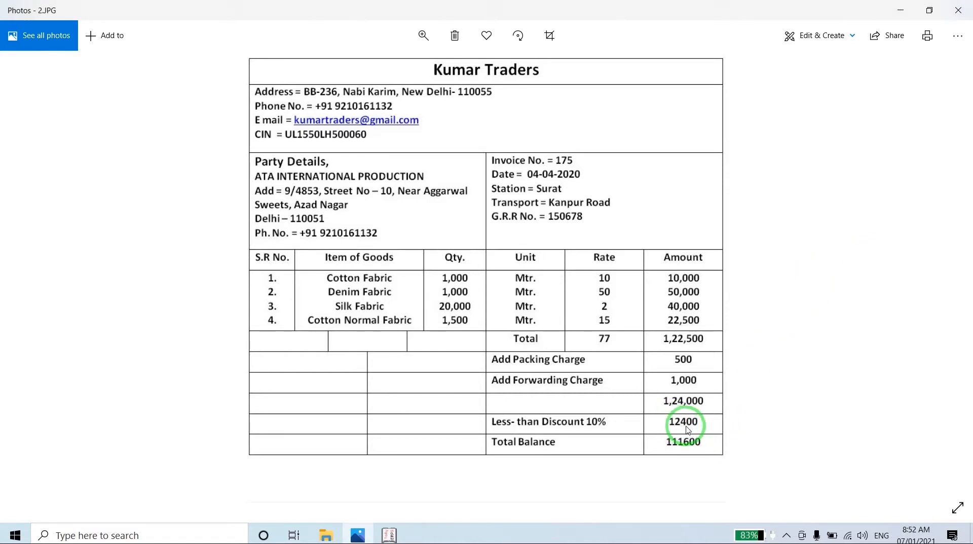
key("alt+Tab")
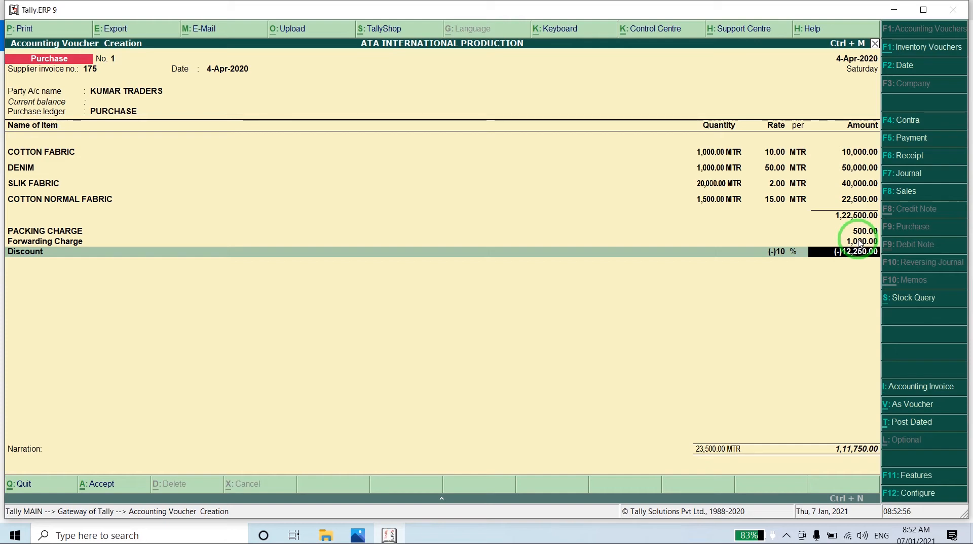
key("F12")
key("Return")
key("Return")
key("Return")
key("Return")
key("Return")
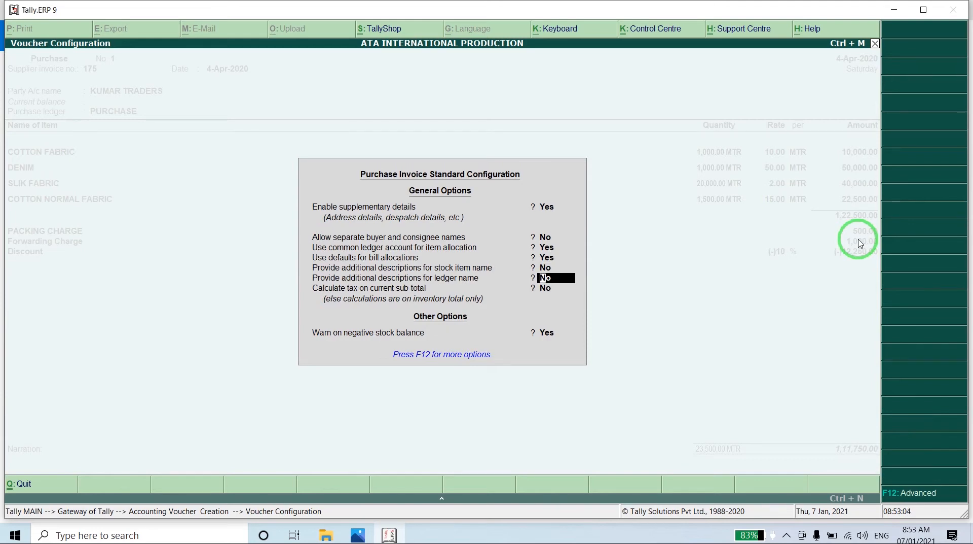
key("Return")
key("Return")
key("Return")
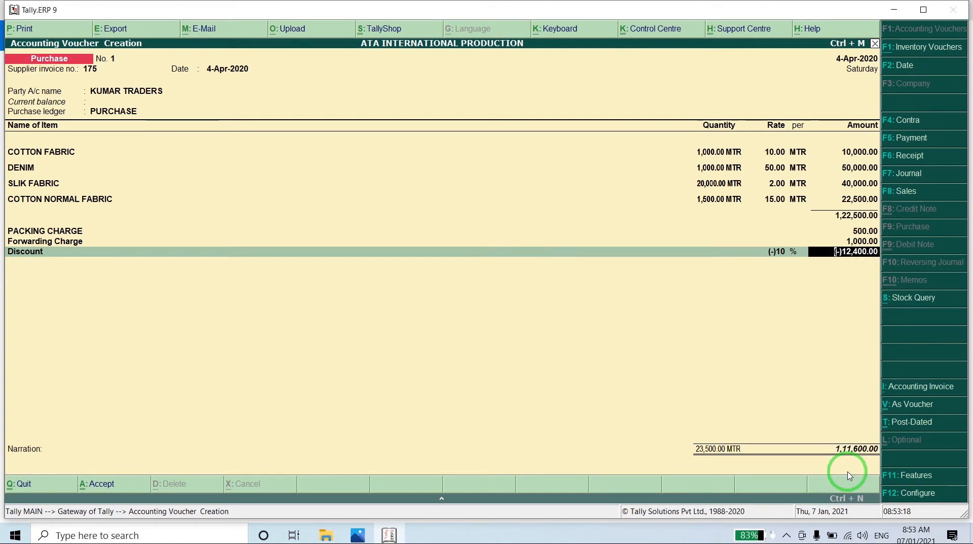
- Finish the Kumar Traders purchase voucher with an empty narration and save it
key("Return")
key("Return")
key("Return")
key("Return")
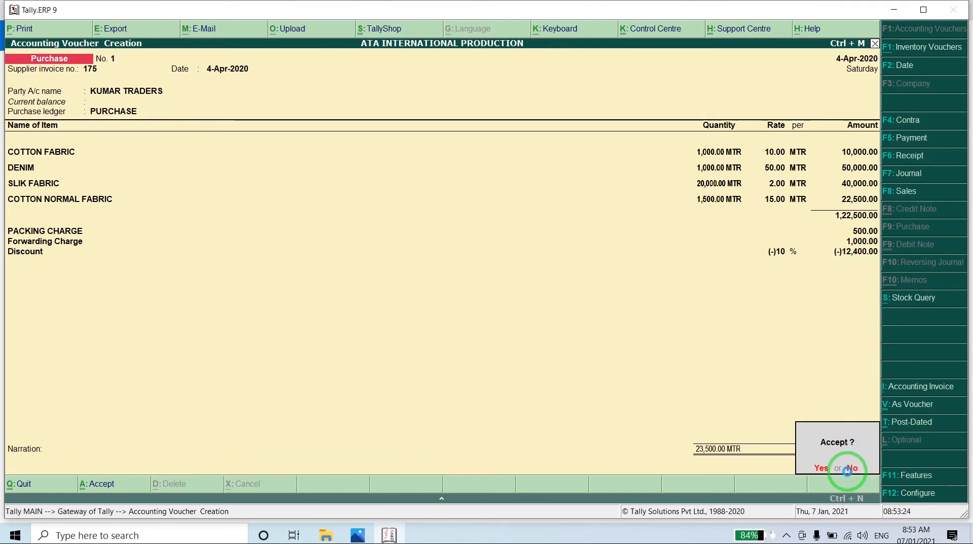
key("Return")
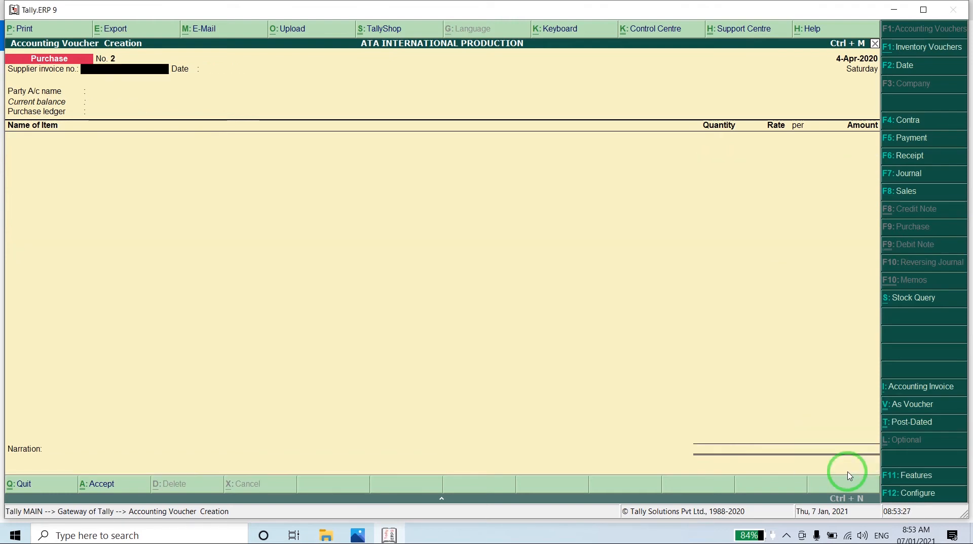
- Read the next invoice image in Photos, from Shiv Kripa Traders, and enter supplier invoice number 1500154 dated 5-Apr-2020 in the new purchase voucher
key("alt+Tab")
key("Right")
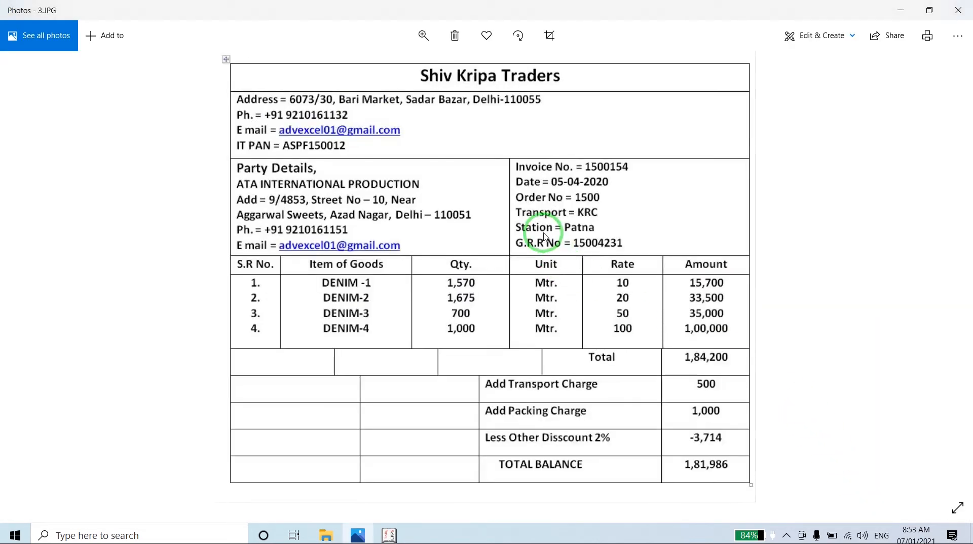
key("alt+Tab")
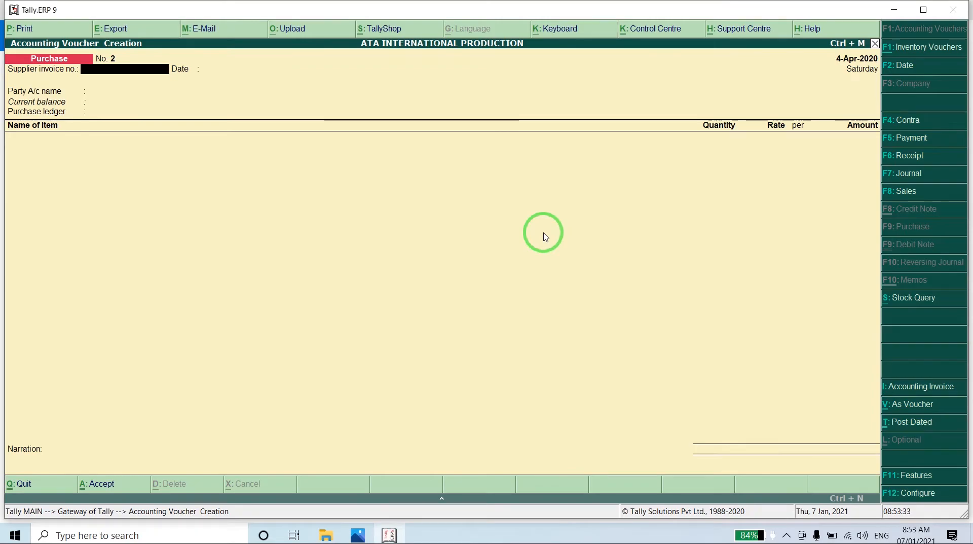
key("alt+Tab")
key("alt+Tab")
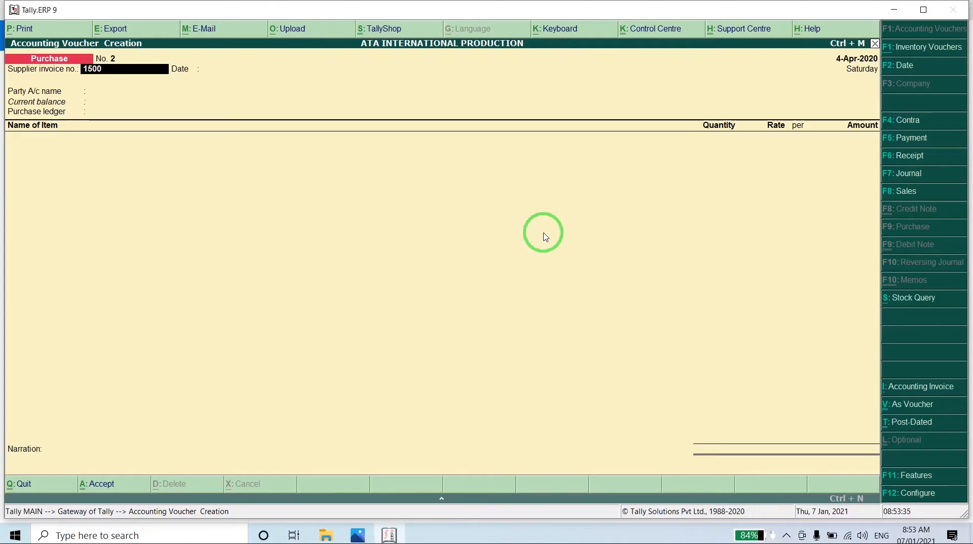
key("Return")
type("5-")
key("Return")
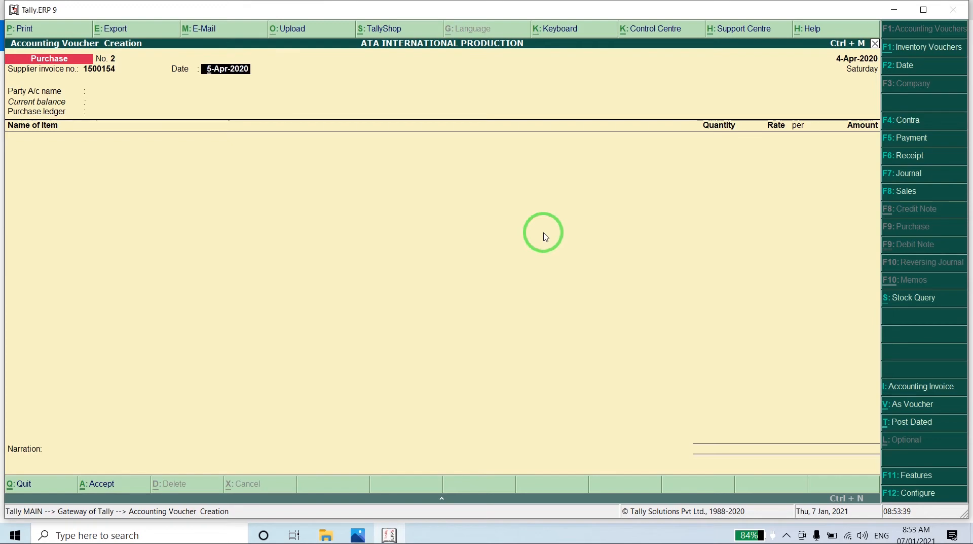
- Set the voucher date to 5-Apr-2020 and proceed to the party account
key("F2")
type("5-4")
key("Return")
key("Return")
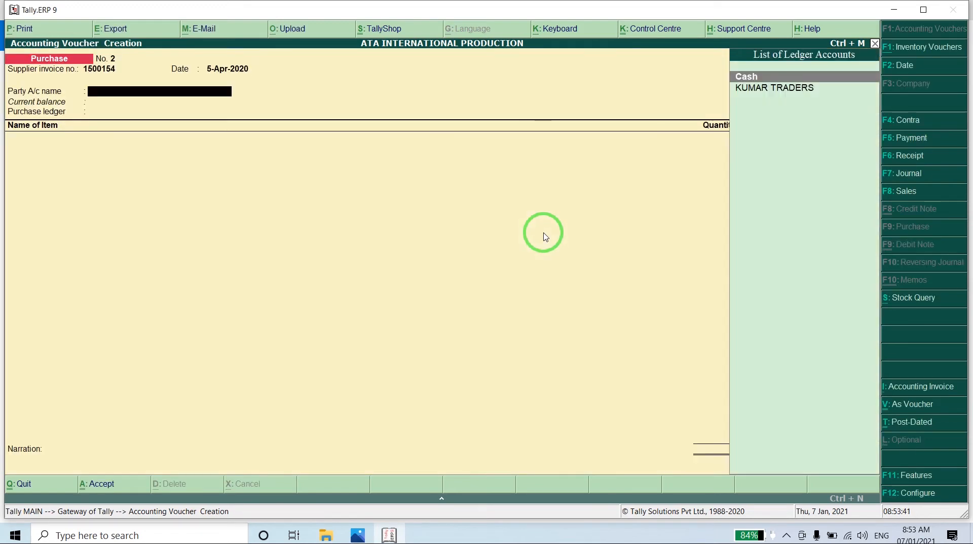
- Create a ledger named Shiv Kripa Traders under Sundry Creditors, use it as the voucher's party account and accept its party details
key("alt+c")
type("Shiv Kripa")
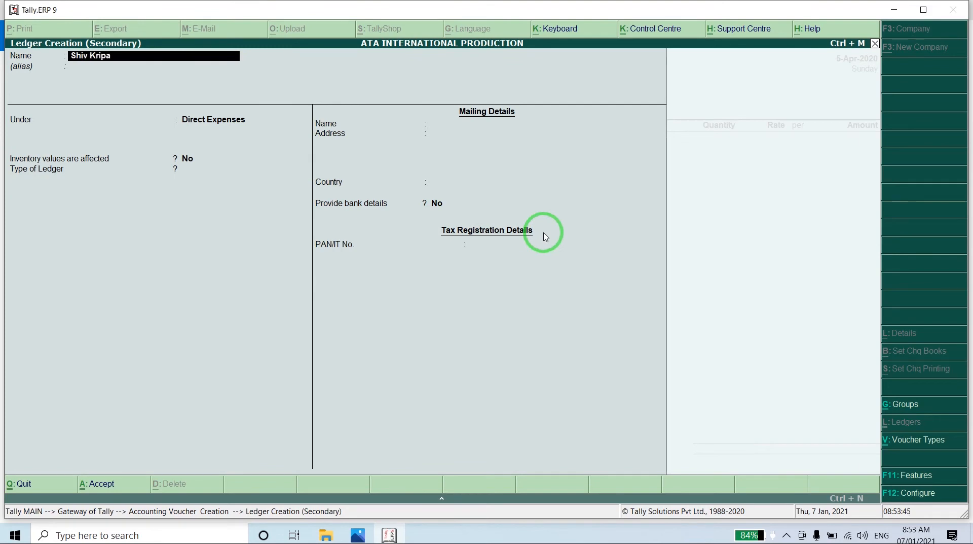
type(" Traders")
key("Return")
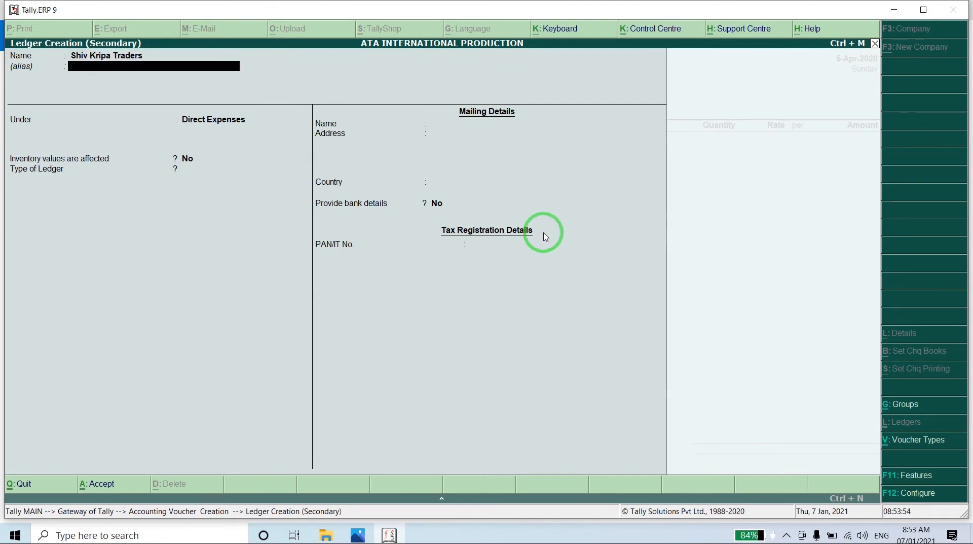
key("Return")
type("sun")
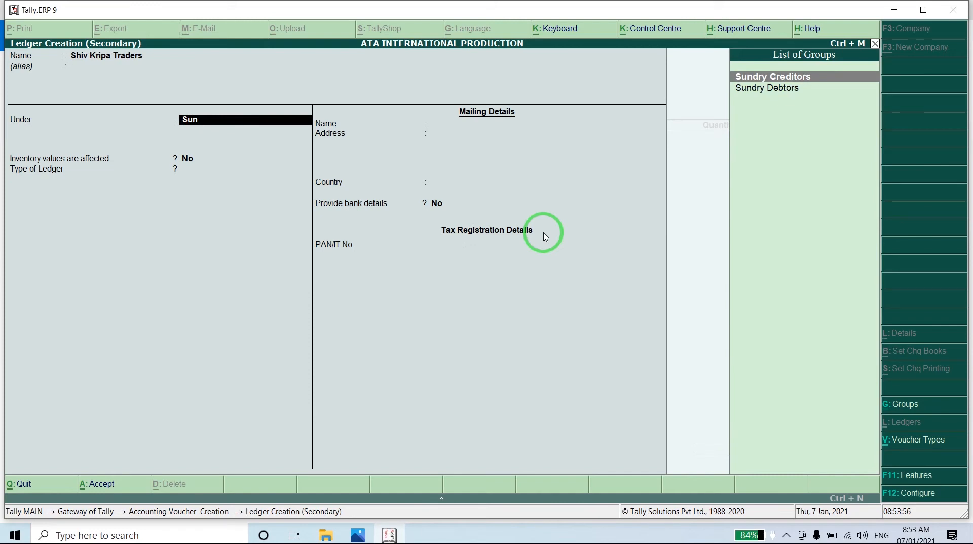
key("Return")
key("ctrl+a")
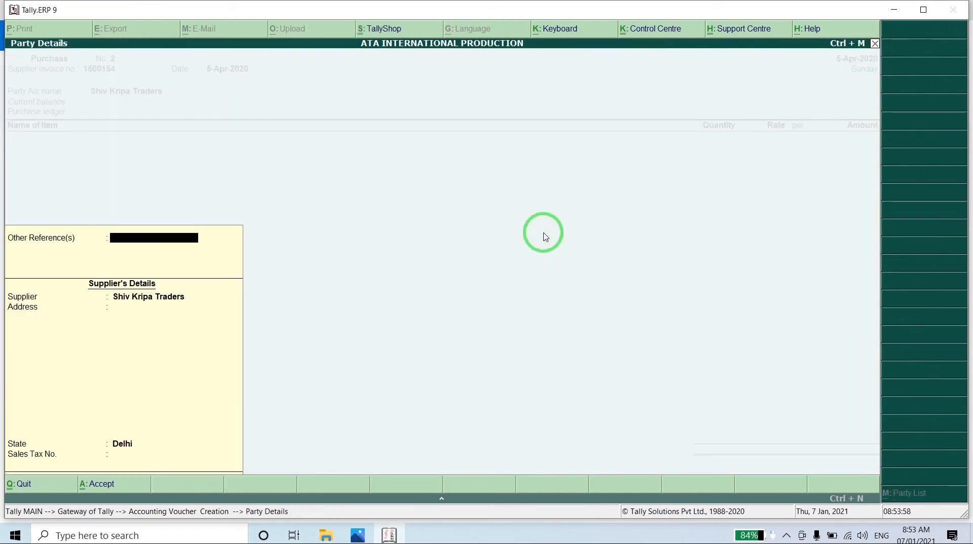
key("ctrl+a")
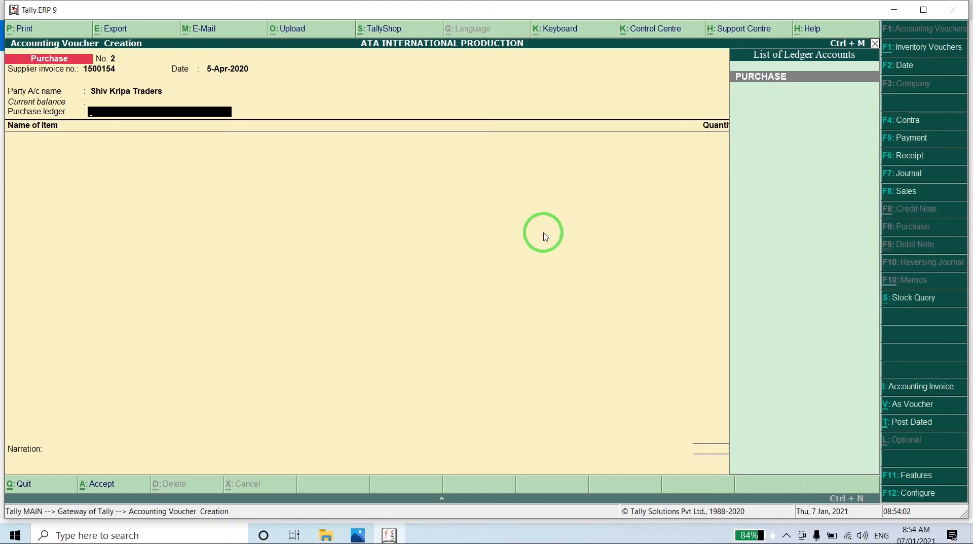
- Select PURCHASE as the purchase ledger and switch to Photos to check the items on the Shiv Kripa Traders invoice
key("Return")
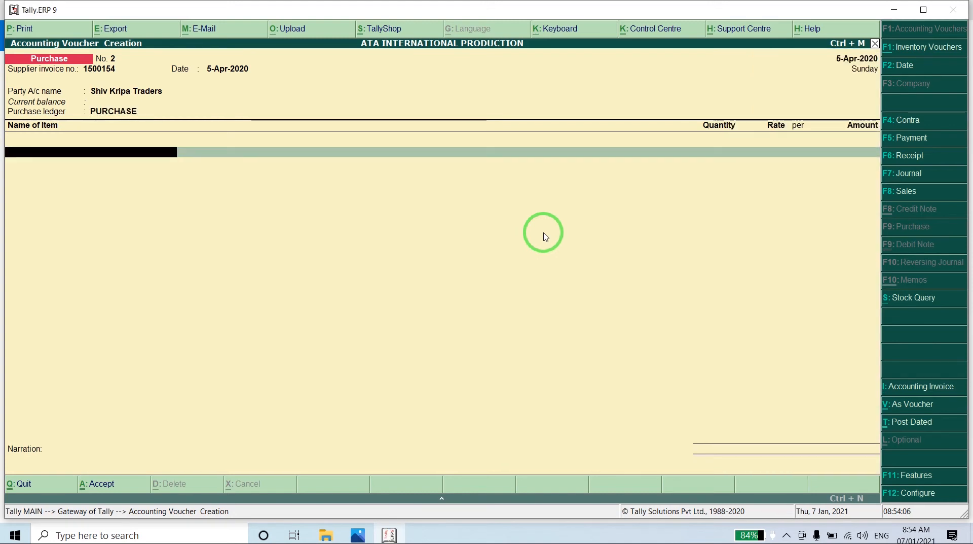
key("alt+Tab")
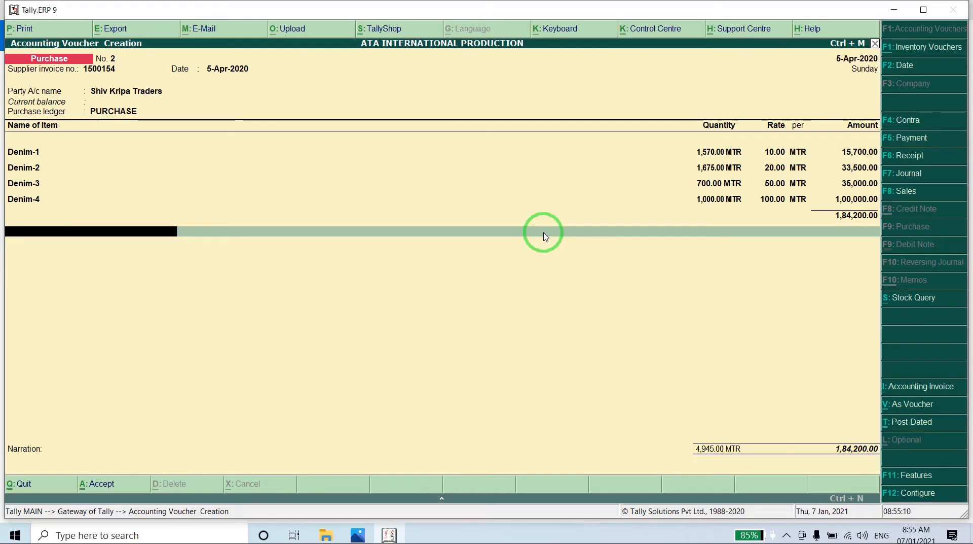
- Check the extra charges on the Shiv Kripa Traders invoice in Photos and create a Transport Charge ledger under Direct Expenses from the voucher
key("alt+Tab")
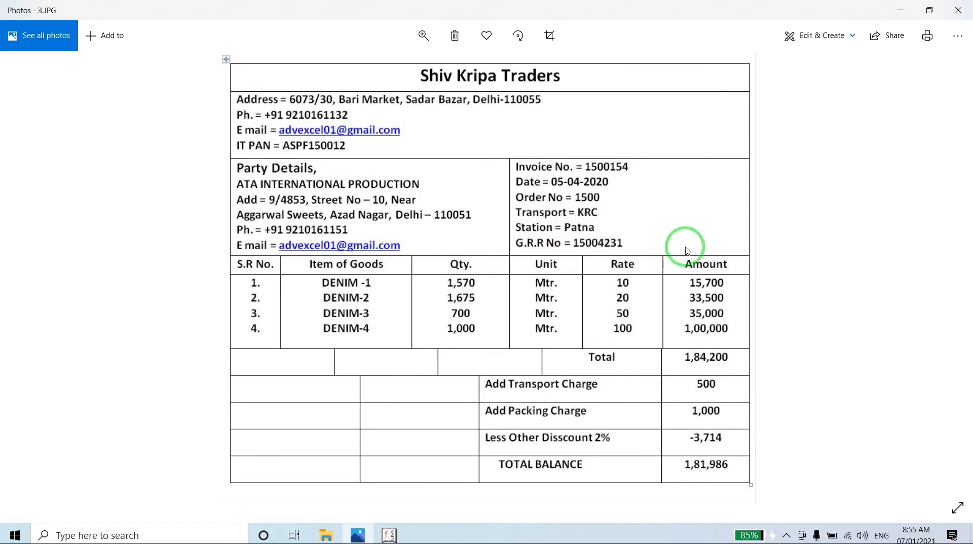
key("alt+Tab")
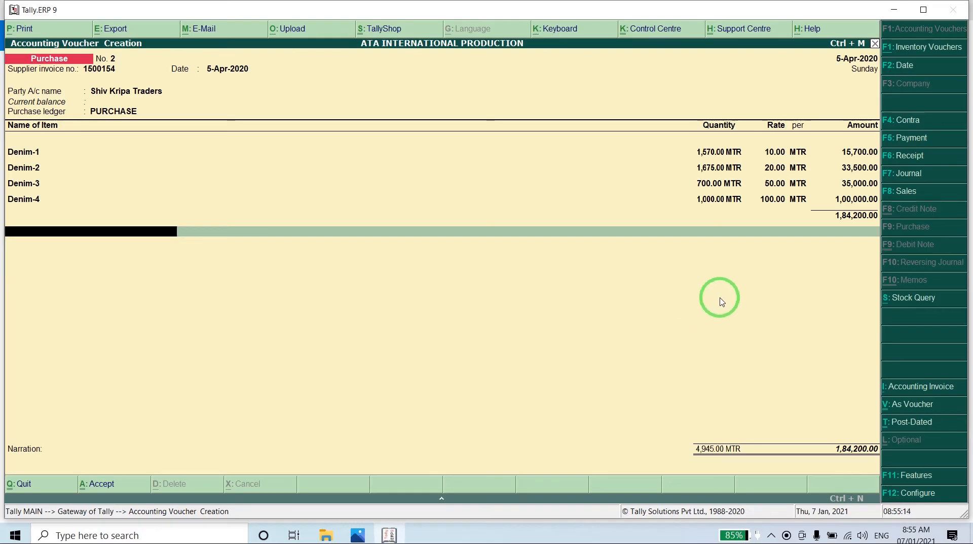
key("alt+Tab")
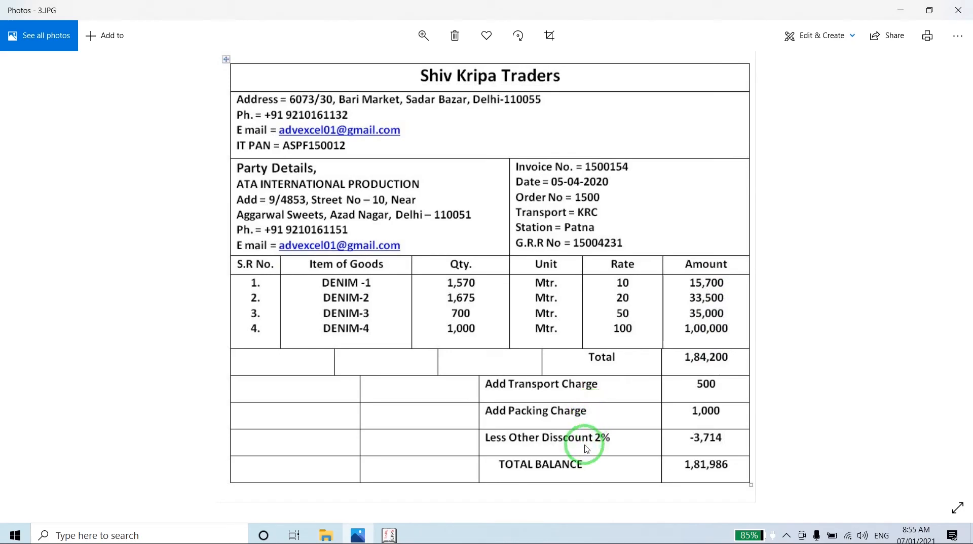
key("alt+Tab")
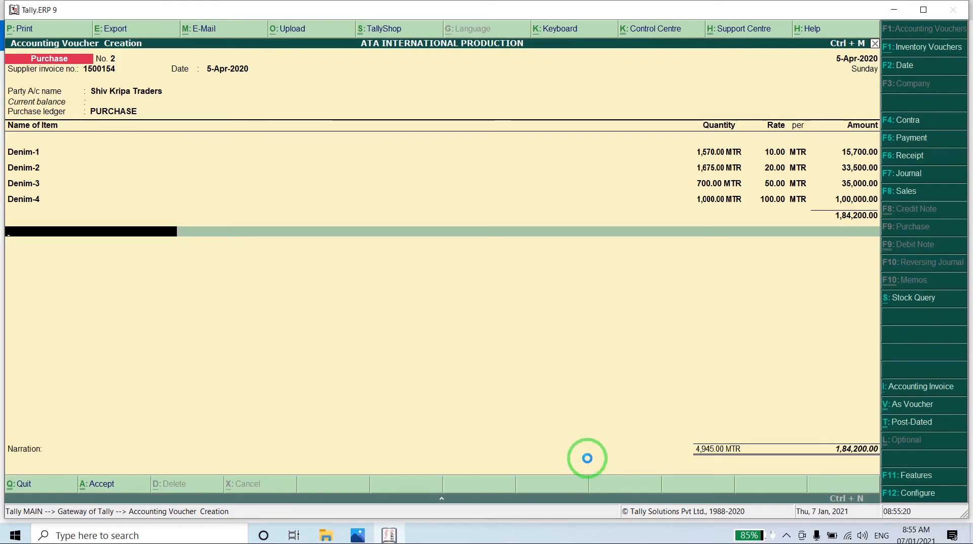
key("alt+c")
type("Transp")
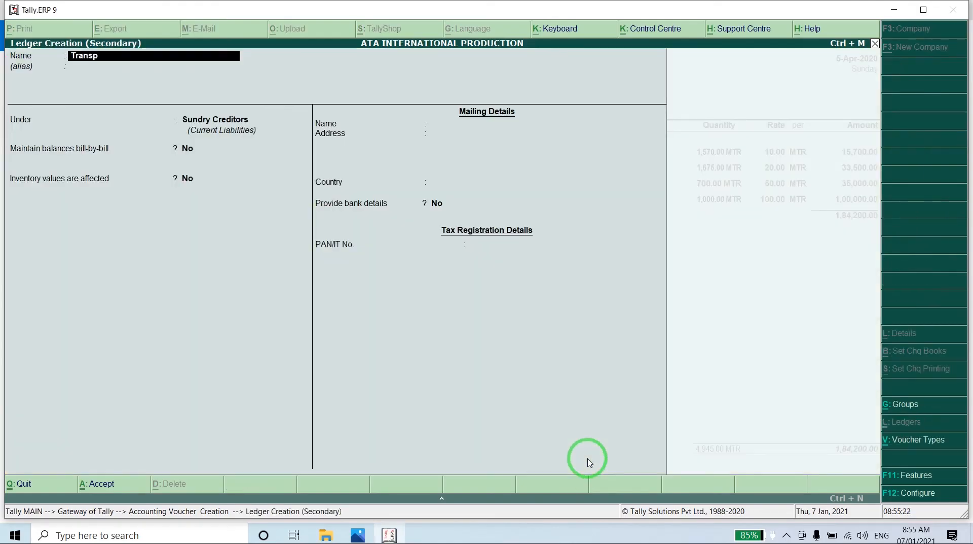
type("ort Charge")
key("Return")
type("Ex")
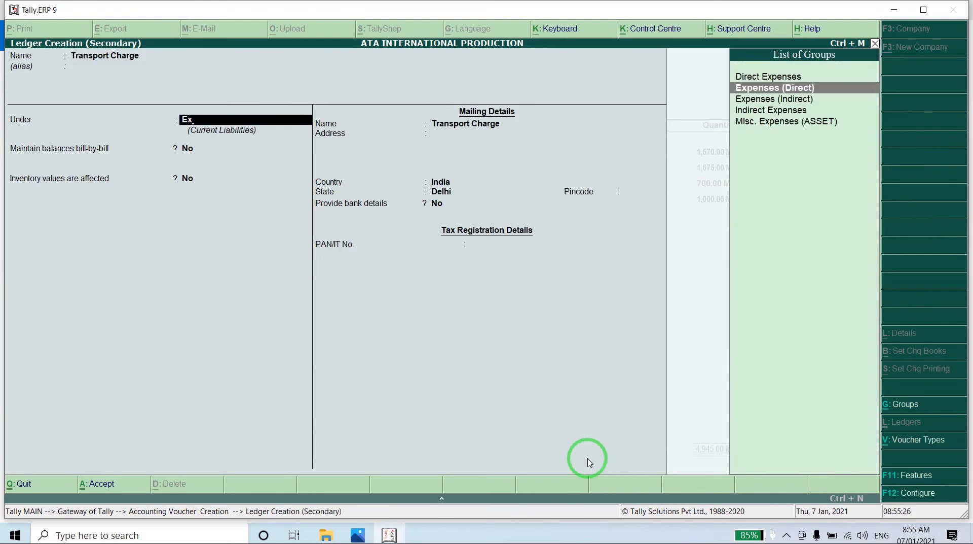
key("Return")
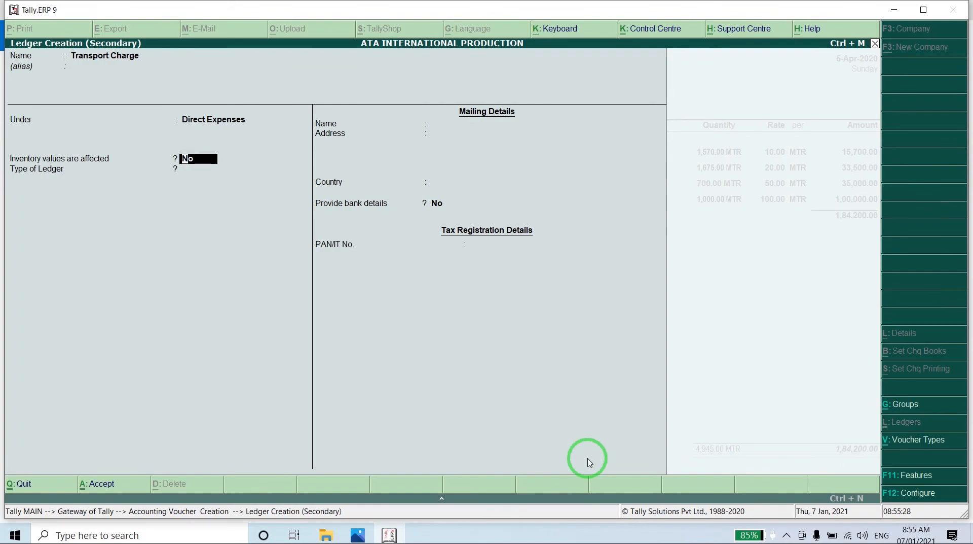
key("ctrl+a")
- Look up the transport charge on the invoice in Photos and enter 500 as the Transport Charge amount in the purchase voucher
key("alt+Tab")
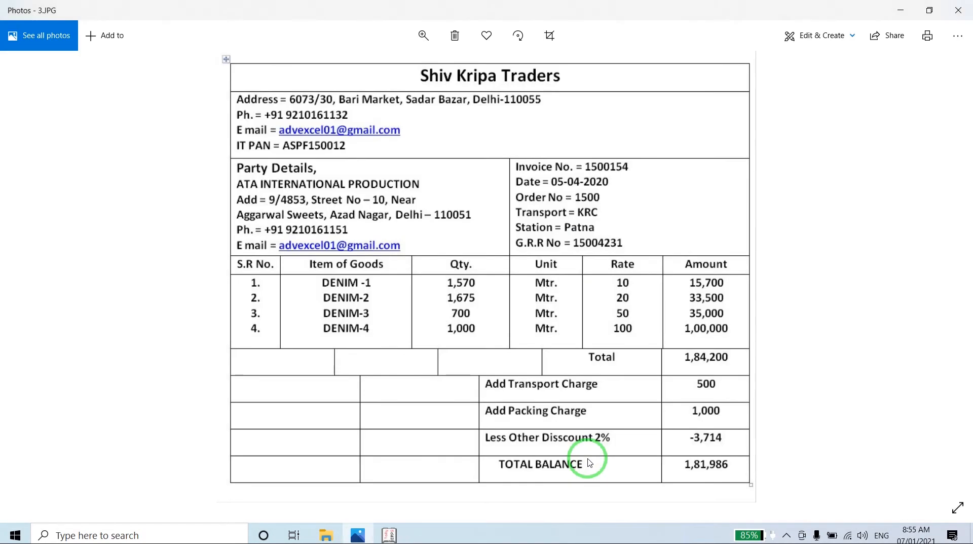
key("alt+Tab")
type("500")
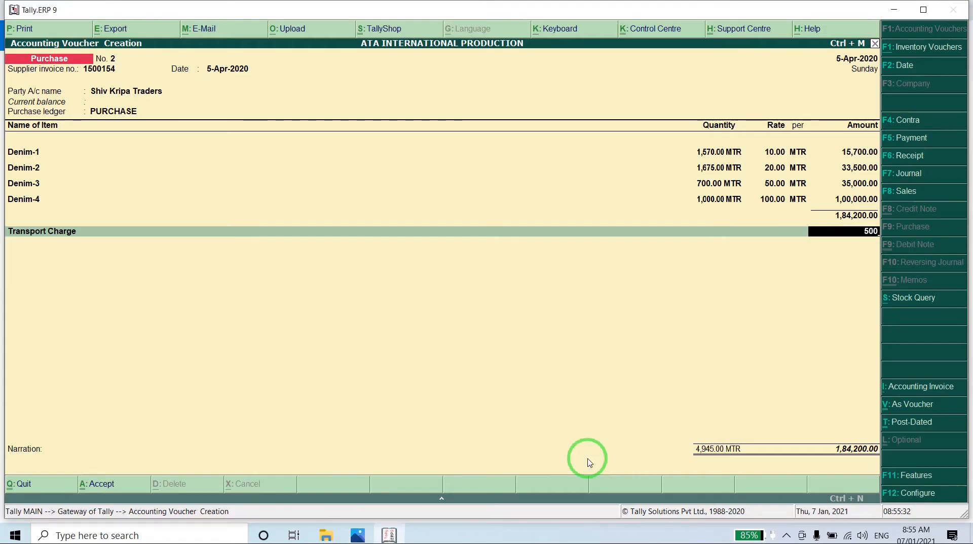
key("Return")
- Add the PACKING CHARGE ledger to the purchase voucher with an amount of 1,000, as given on the invoice in Photos
type("Pac")
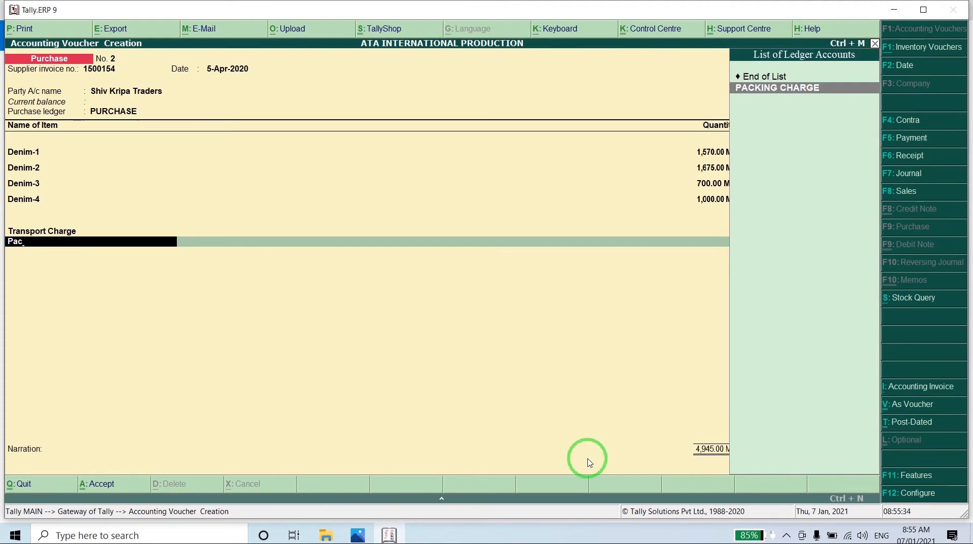
key("Return")
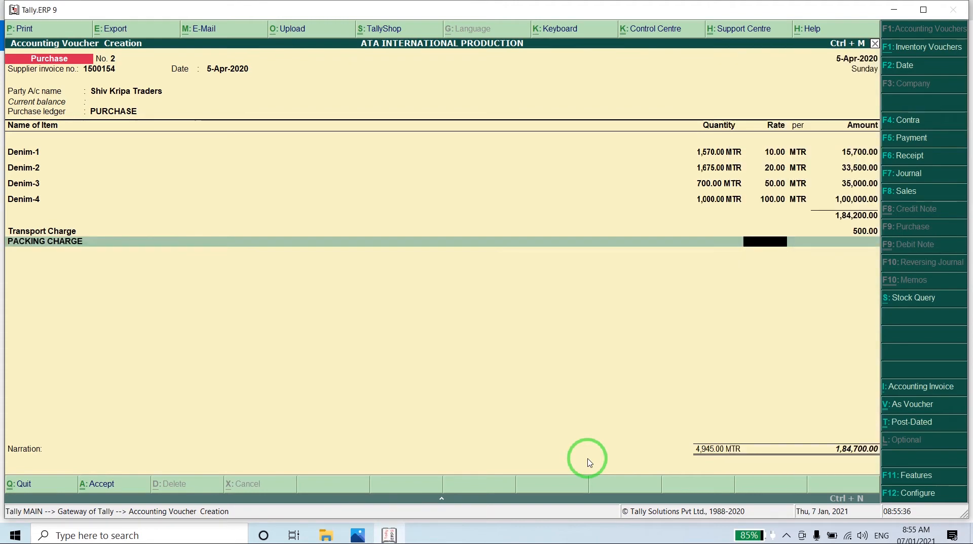
key("alt+Tab")
key("alt+Tab")
type("1,000")
key("Return")
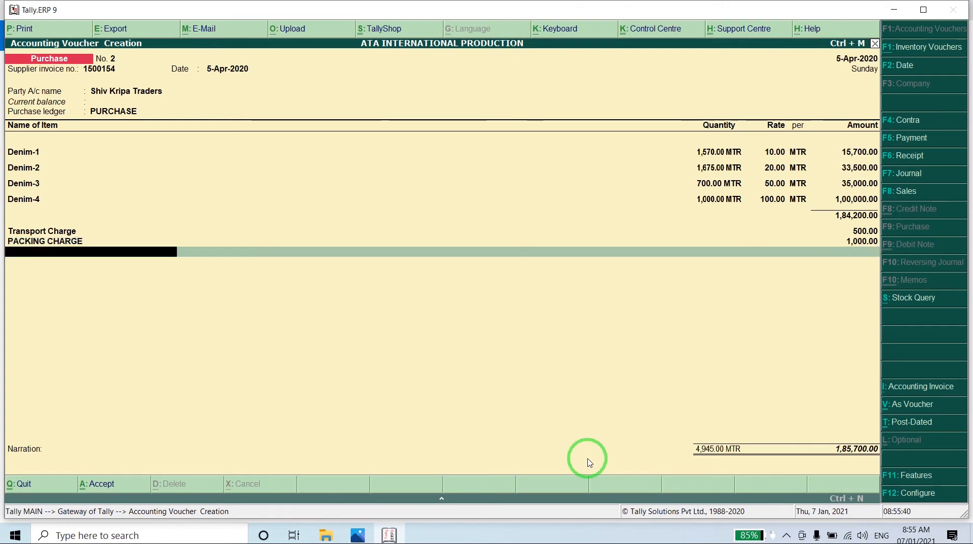
- Add the Discount ledger at a rate of -2% to the purchase voucher, per the invoice, and end the ledger list
type("Disc")
key("Return")
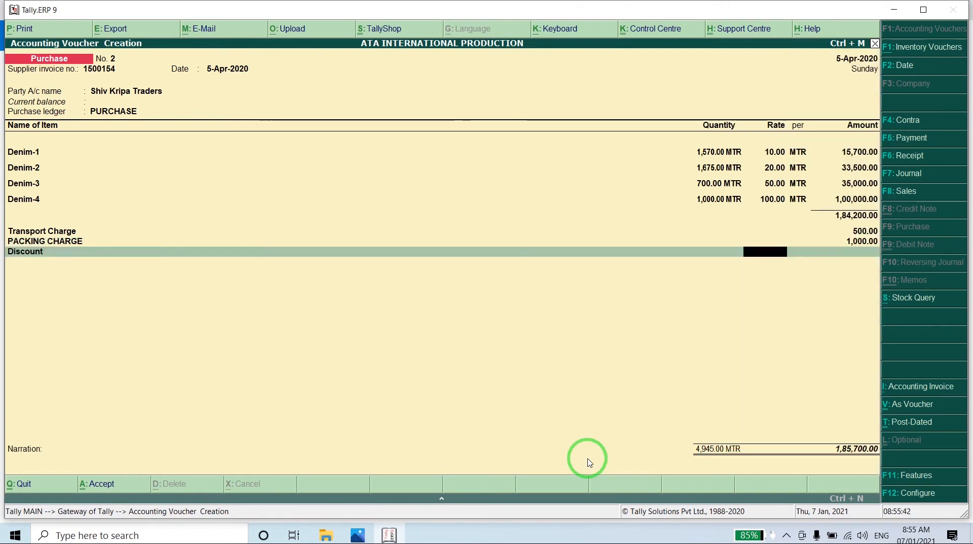
type("-")
key("alt+Tab")
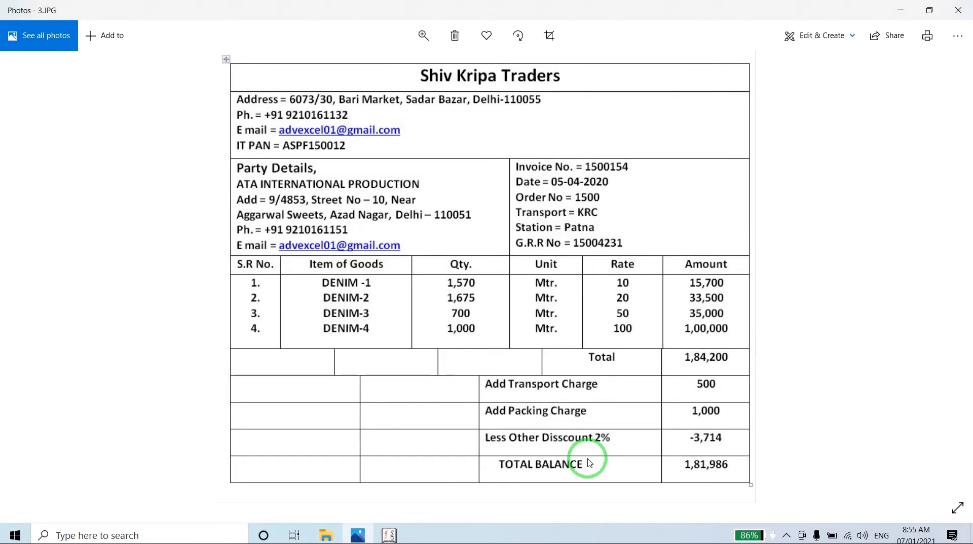
key("alt+Tab")
type("-2")
key("Return")
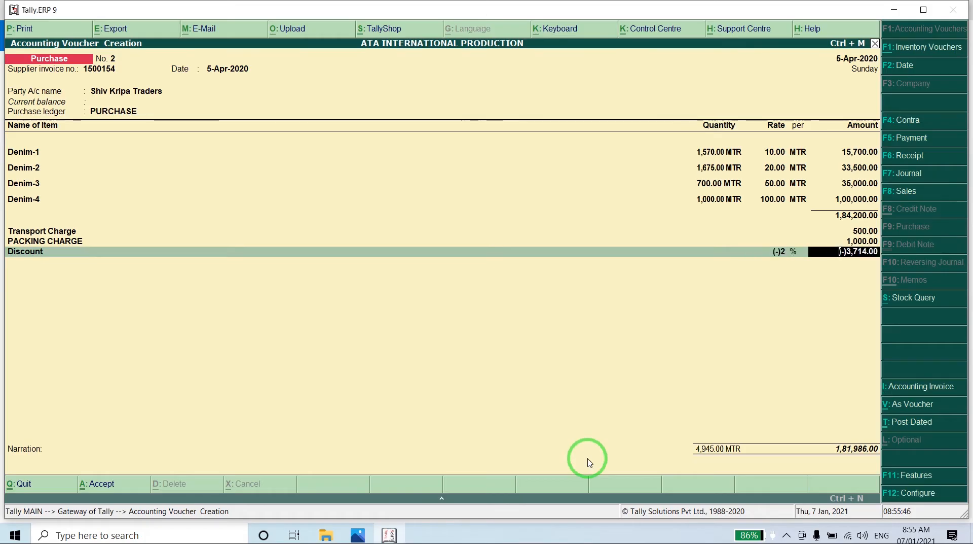
key("Return")
key("Return")
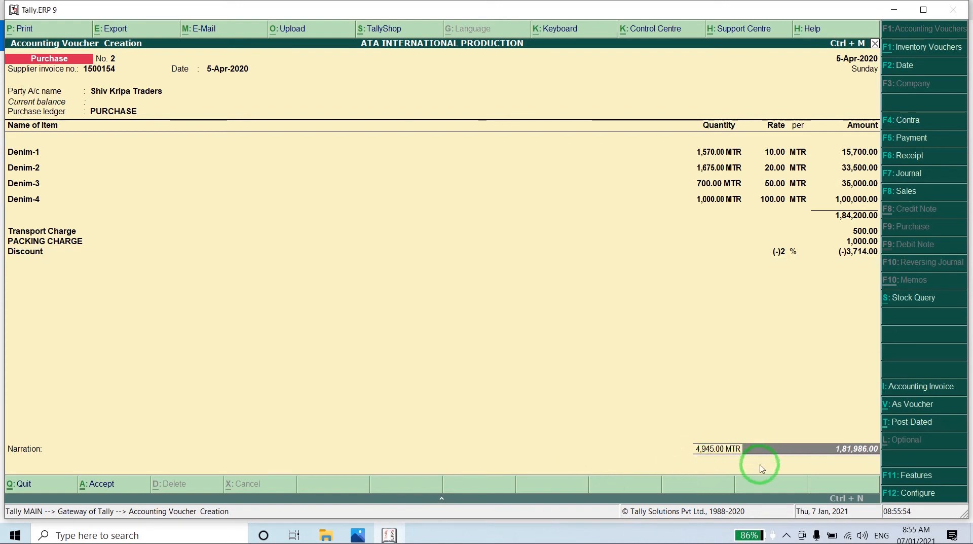
- Compare the voucher total with the invoice in Photos, leave the narration blank and save the purchase voucher
key("alt+Tab")
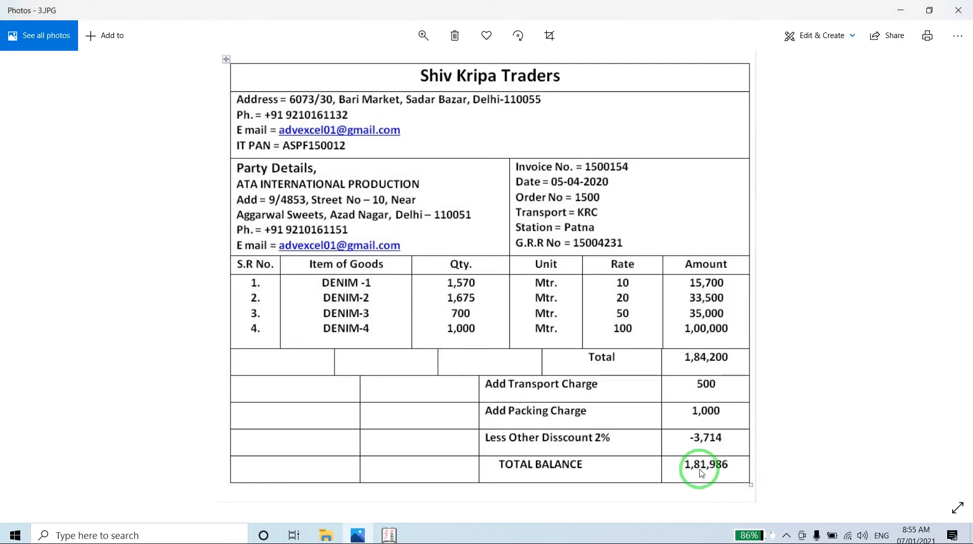
key("alt+Tab")
key("Return")
key("Return")
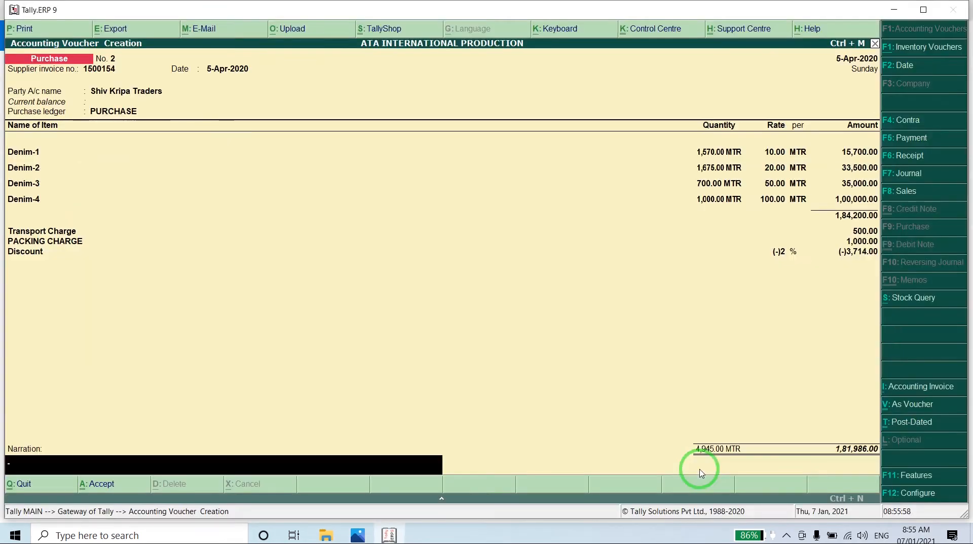
key("Return")
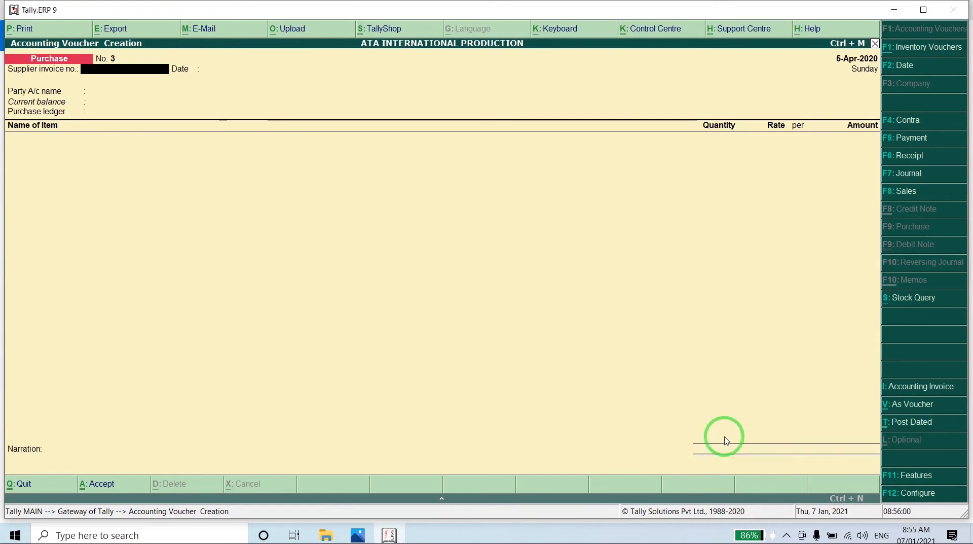
- Switch to a sales voucher, read the next invoice image in Photos and set the voucher date to 28-Apr-2020
left_click(931, 193)
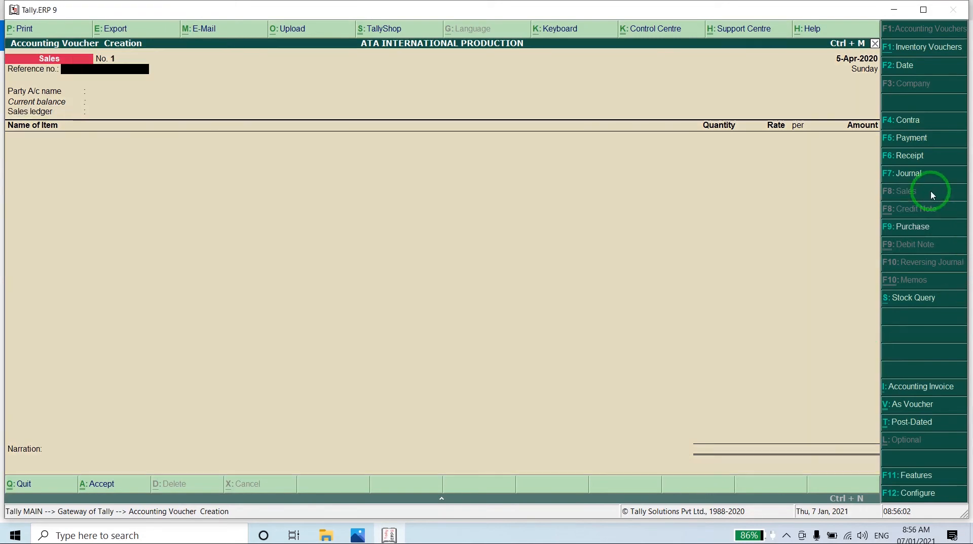
key("alt+Tab")
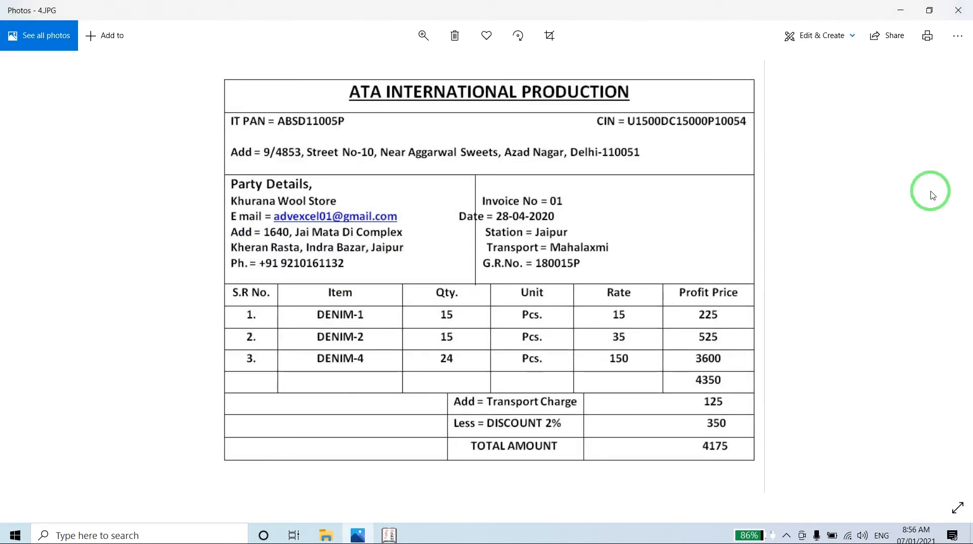
key("alt+Tab")
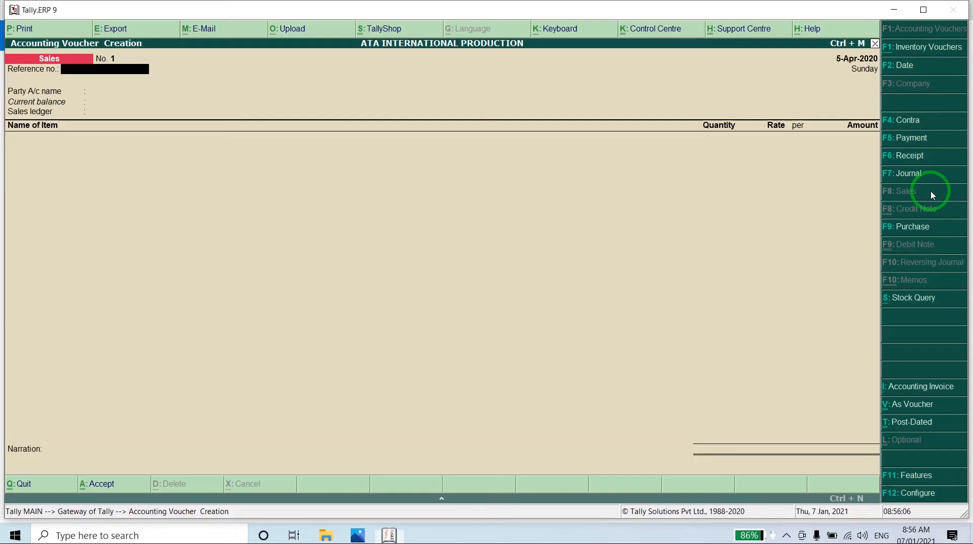
key("F2")
type("28-")
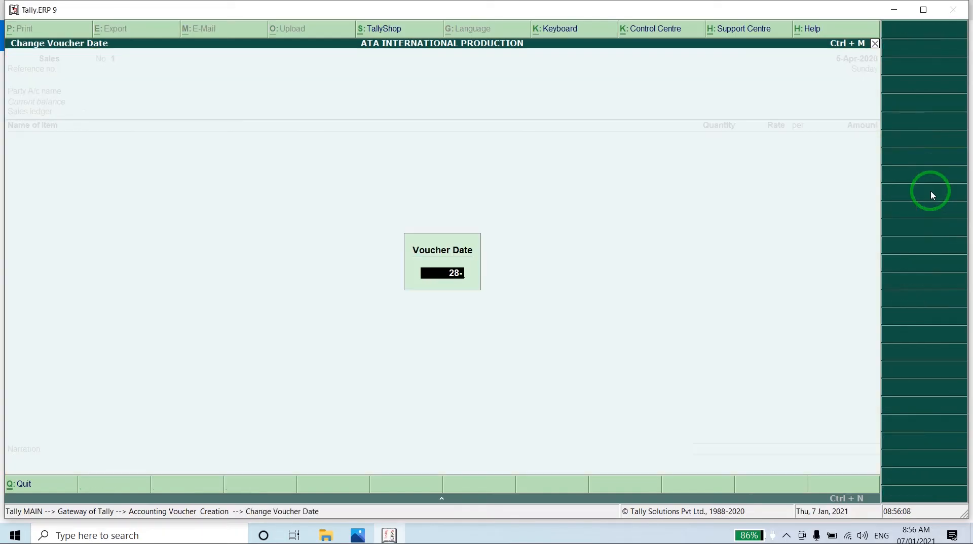
key("Return")
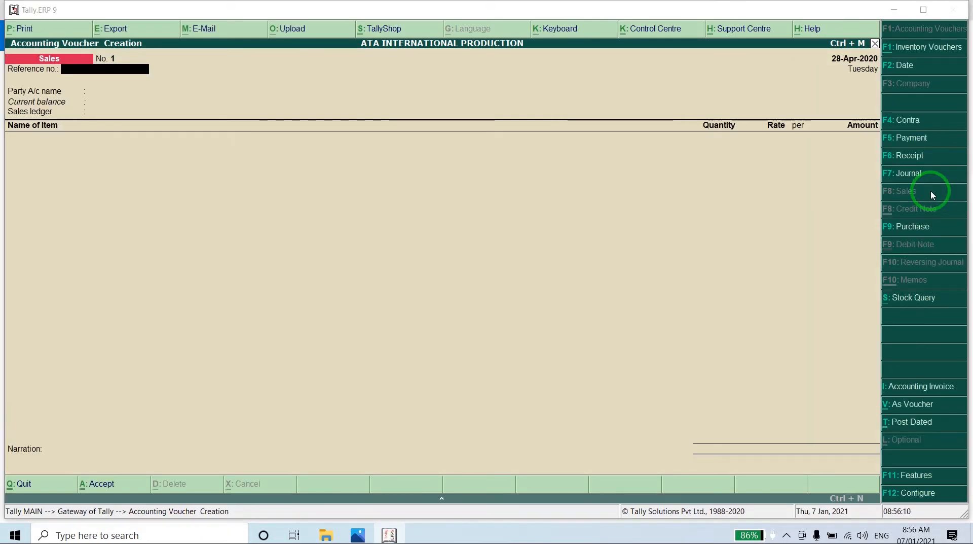
- Look up the invoice number in Photos and enter 01 as the sales voucher's reference number
key("alt+Tab")
key("alt+Tab")
type("01")
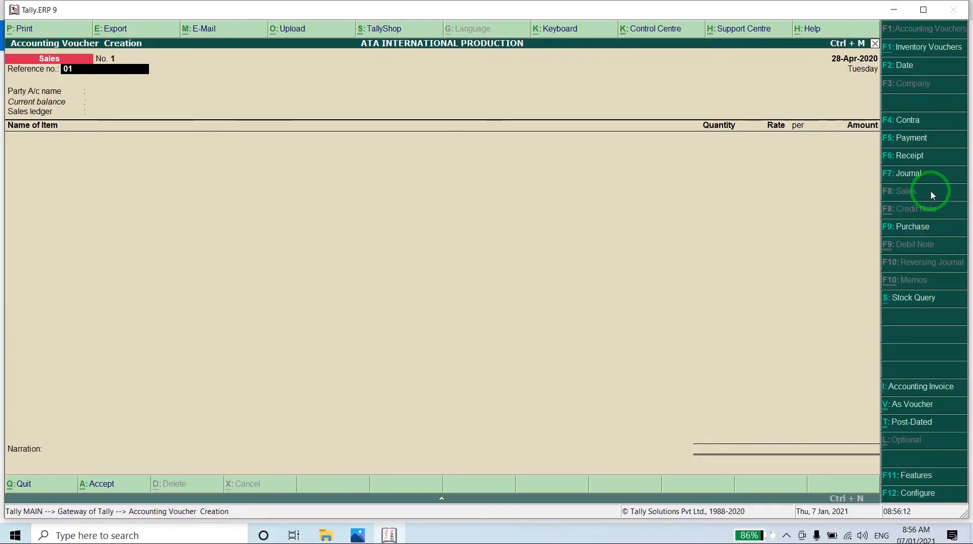
key("Return")
- Create a ledger named Khurana Wool Store under Sundry Debtors without bill-by-bill balances, use it as the party account and accept its party details
key("alt+c")
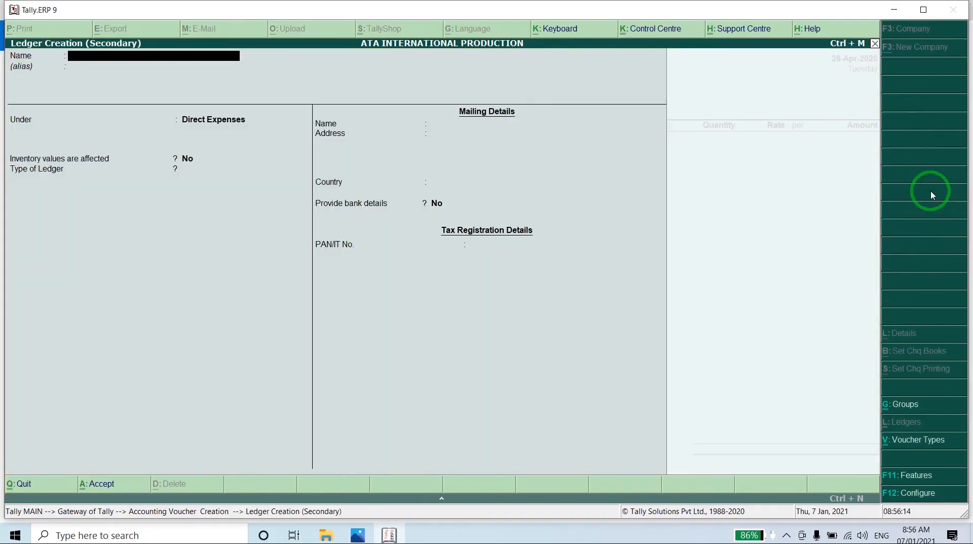
key("alt+Tab")
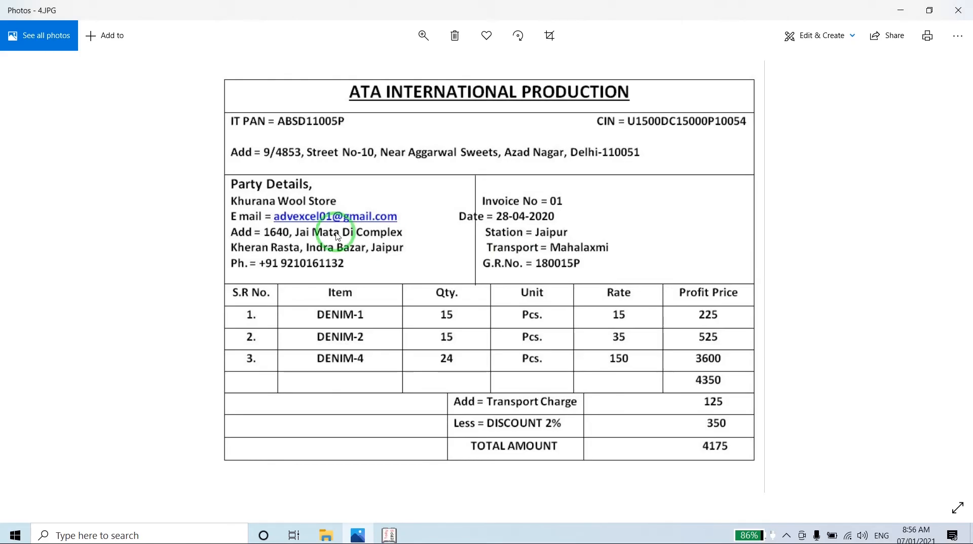
key("alt+Tab")
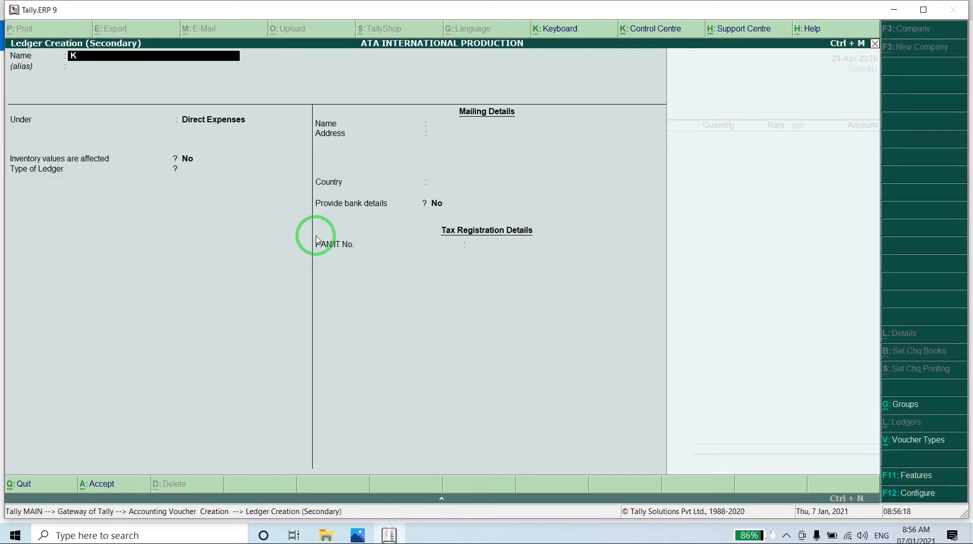
type("Khurana Wool Store")
key("Return")
type("Sun")
key("Down")
key("Return")
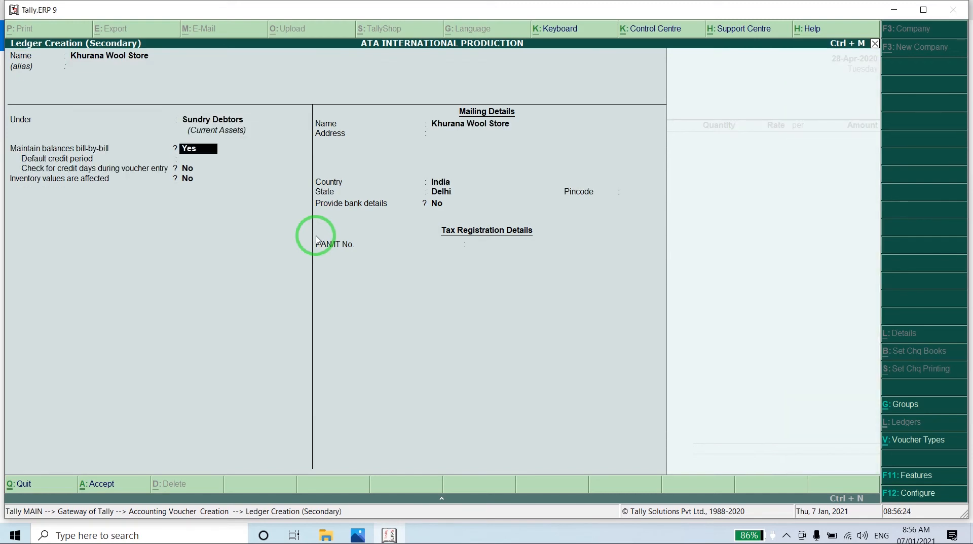
type("n")
key("Return")
key("ctrl+a")
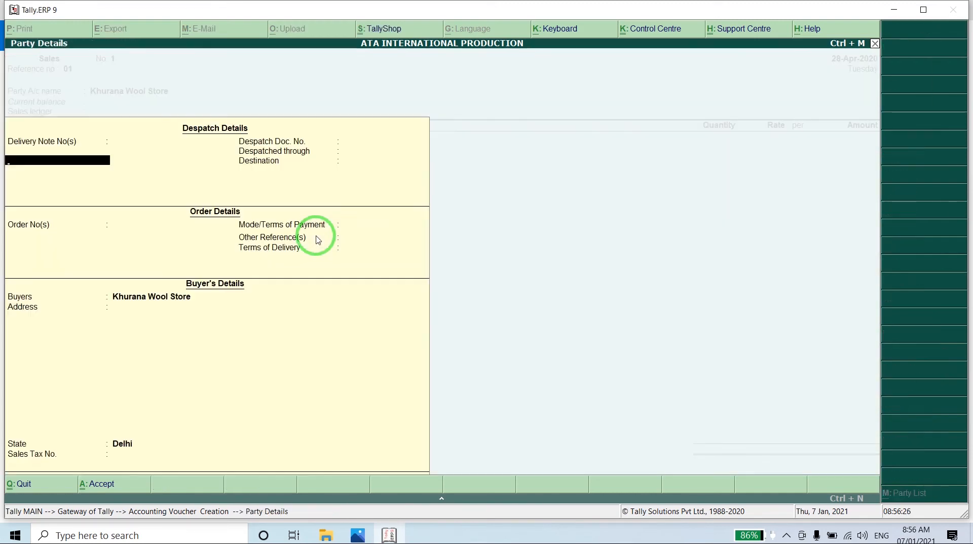
key("ctrl+a")
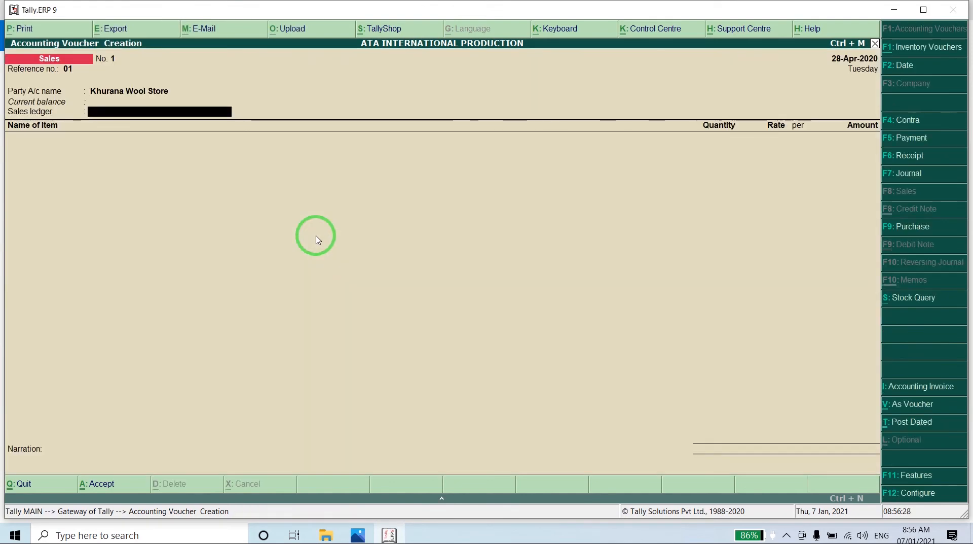
- Create a ledger named Sale under the sales group and use it as the voucher's sales ledger
key("alt+c")
type("Sale")
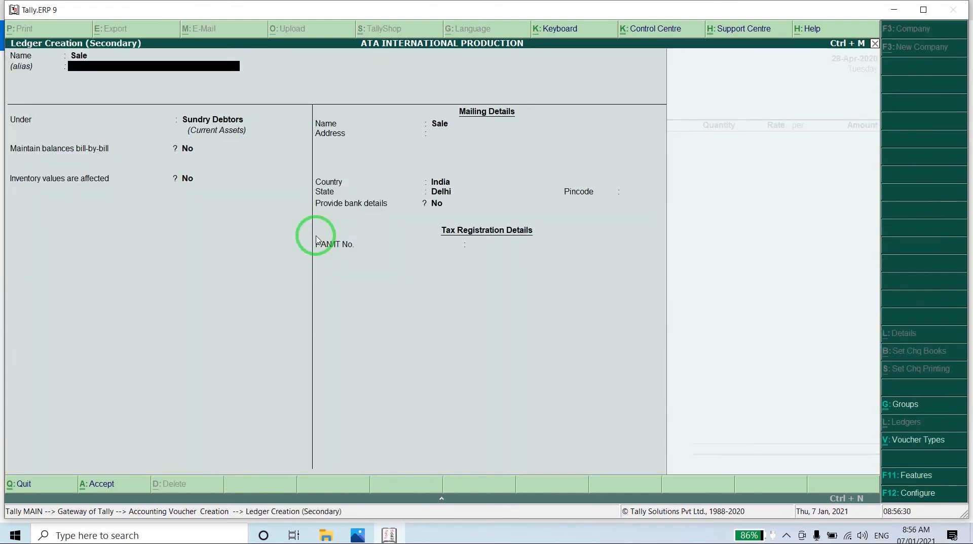
key("Return")
type("Sale")
key("Return")
key("ctrl+a")
key("Return")
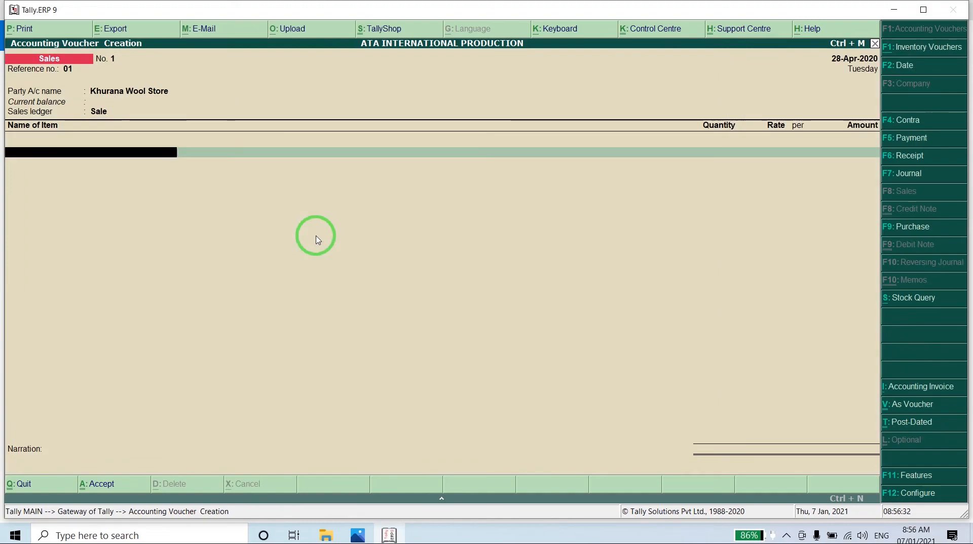
- Check the first item line of the invoice in Photos and enter Denim-1 as the sales voucher's first item
key("alt+Tab")
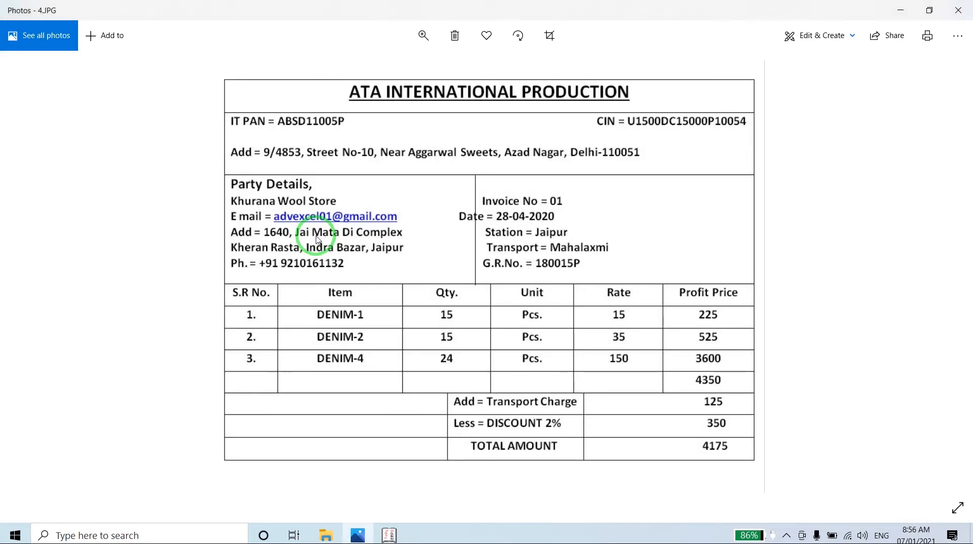
key("alt+Tab")
type("De")
key("Down")
key("Return")
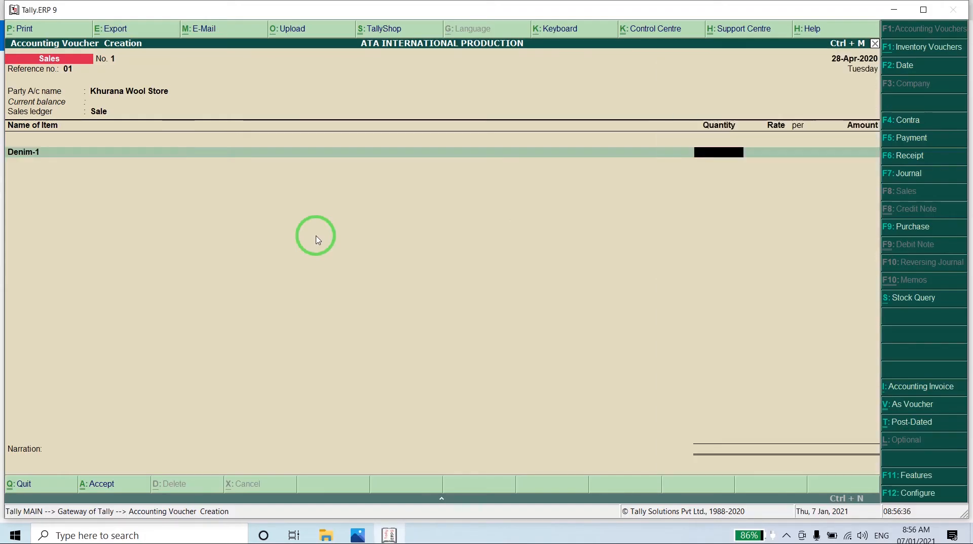
- Look up Denim-1's figures in Photos and enter a quantity of 15 at a rate of 15
key("alt+Tab")
key("alt+Tab")
type("15")
key("Return")
key("alt+Tab")
key("alt+Tab")
type("15")
key("Return")
key("Return")
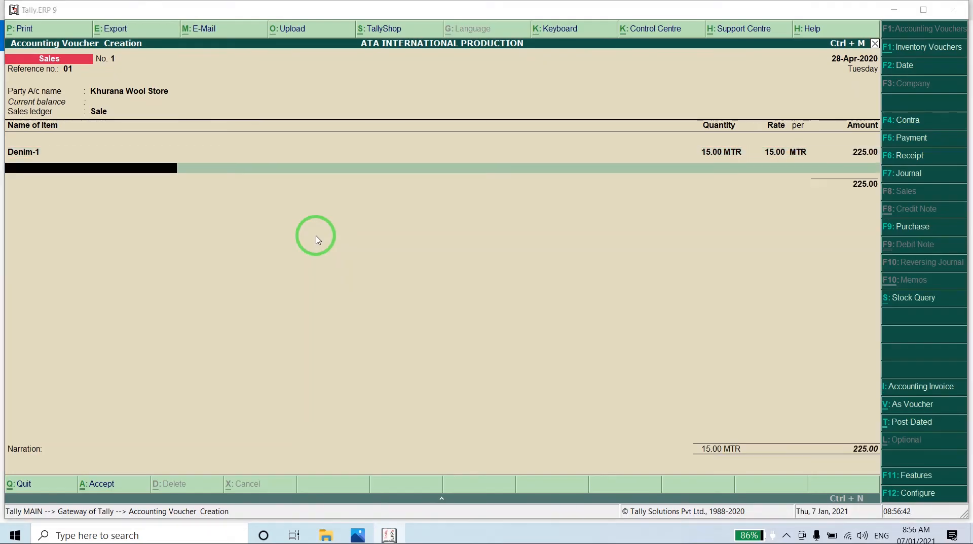
- Check the second item line in Photos and enter Denim-2 as the voucher's second item
key("alt+Tab")
key("alt+Tab")
type("Deni")
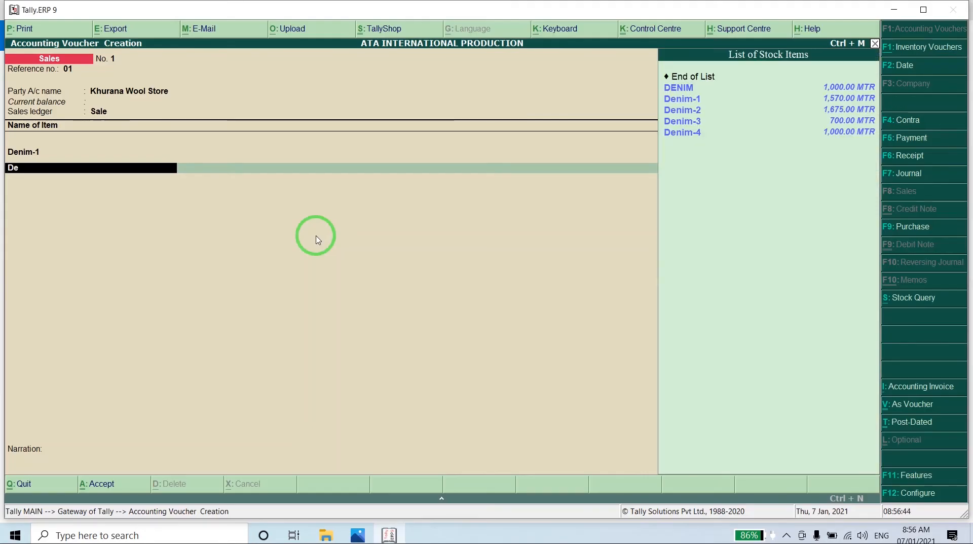
key("Down")
key("Down")
key("Return")
- Look up Denim-2's figures in Photos and enter a quantity of 15 at a rate of 35
key("alt+Tab")
key("alt+Tab")
type("15")
key("Return")
type("35")
key("Return")
key("Return")
key("Return")
- Check the third item line in Photos and enter Denim-4 as the voucher's third item
key("alt+Tab")
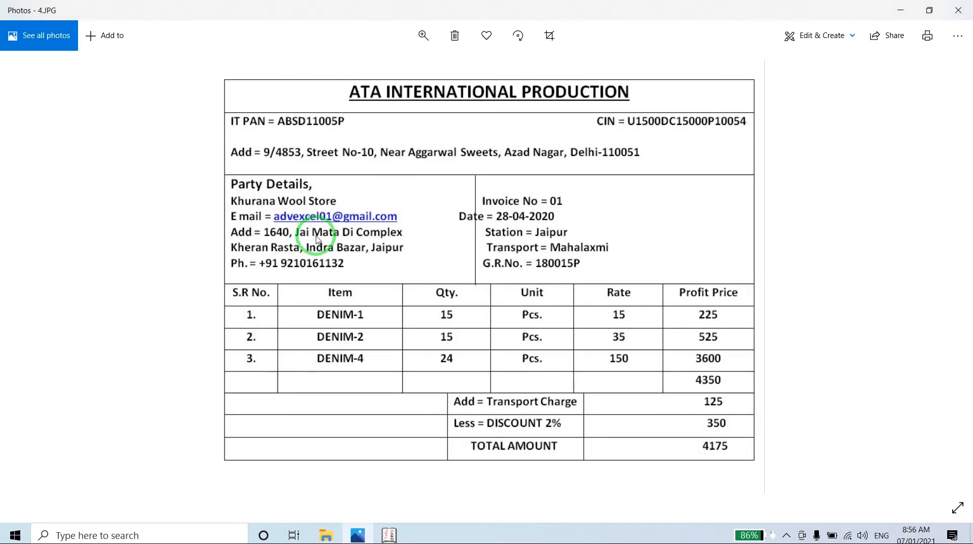
key("alt+Tab")
type("De")
key("Down")
key("Down")
key("Down")
key("Down")
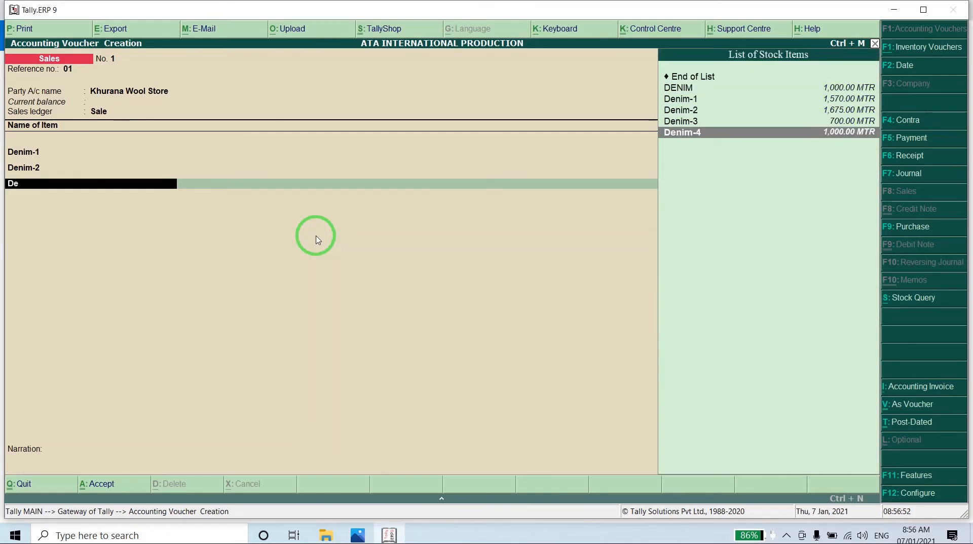
key("Return")
- Enter a quantity of 24 for Denim-4 and, after checking the invoice in Photos, a rate of 150
type("24")
key("Return")
key("alt+Tab")
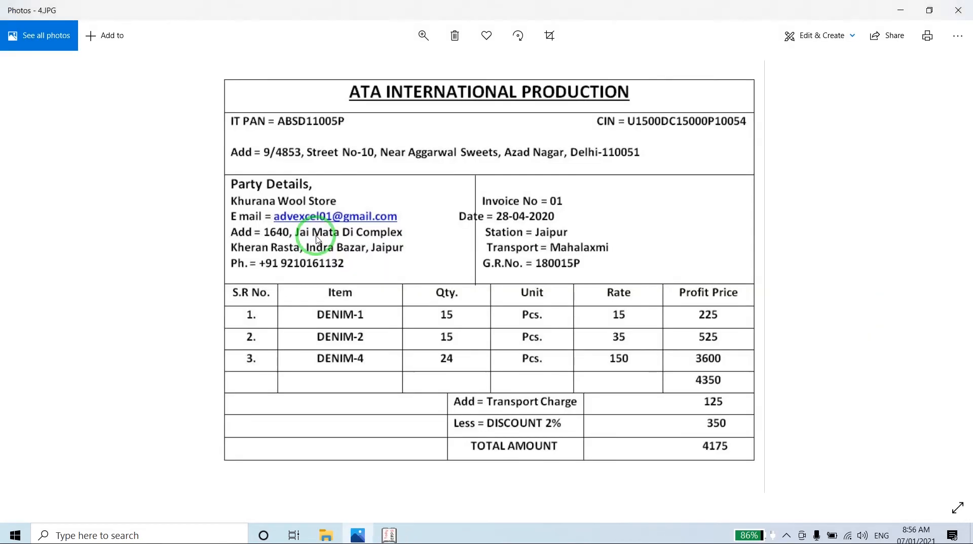
key("alt+Tab")
type("150")
key("Return")
key("Return")
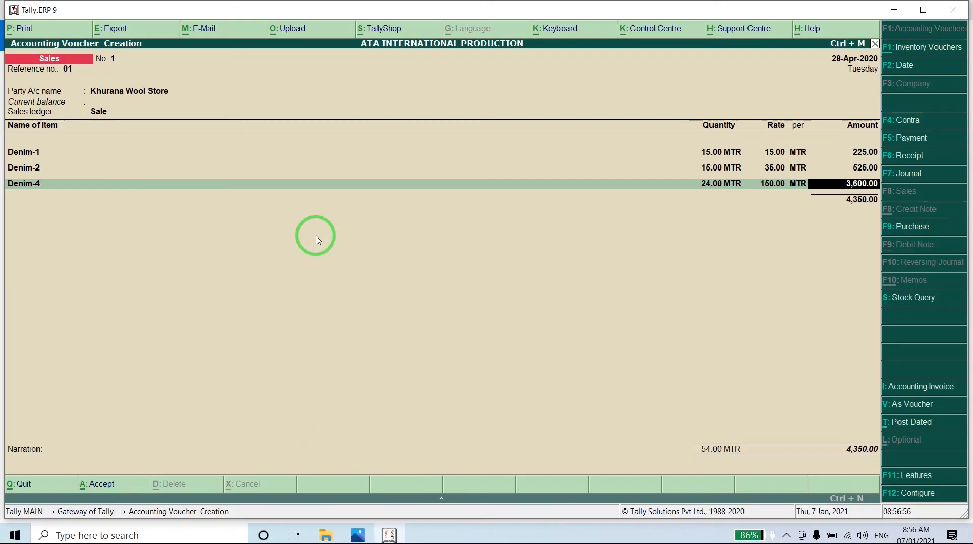
key("Return")
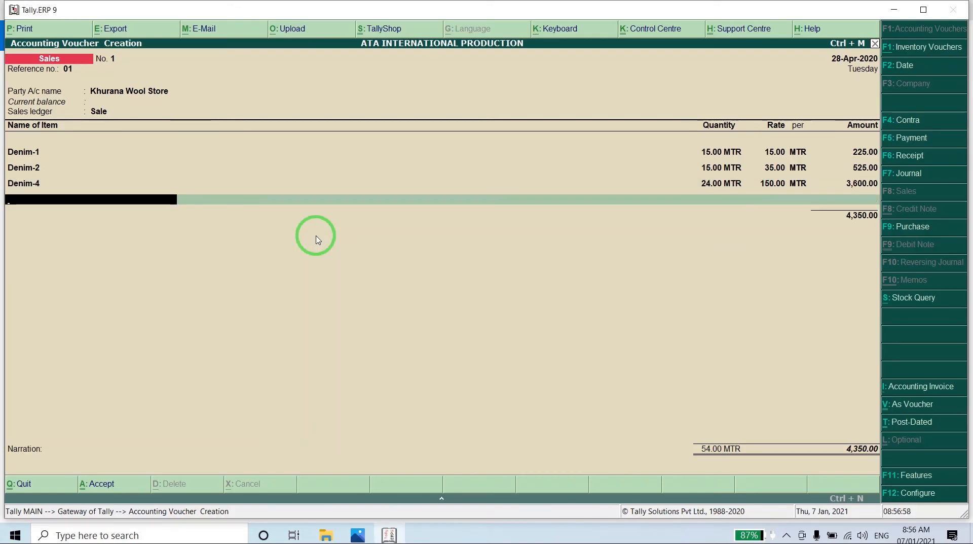
- Finish the item list and add the Transport Charge ledger with the 125 amount read from the invoice in Photos
key("Return")
type("Tra")
key("Return")
key("alt+Tab")
key("alt+Tab")
type("125")
key("Return")
key("BackSpace")
key("Return")
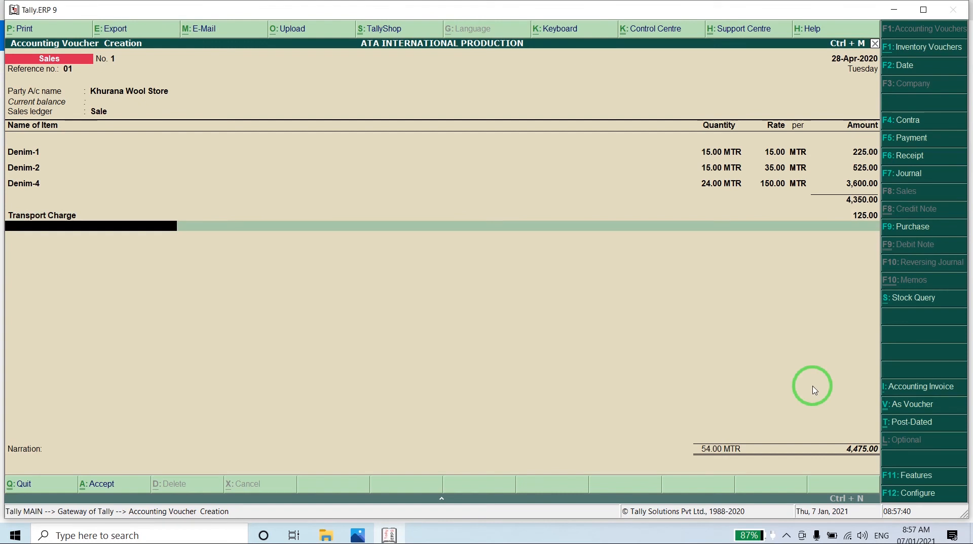
- Add the Discount ledger to the sales voucher, try a rate of -2 %, and replace it with a fixed amount of -350
type("Dis")
key("Return")
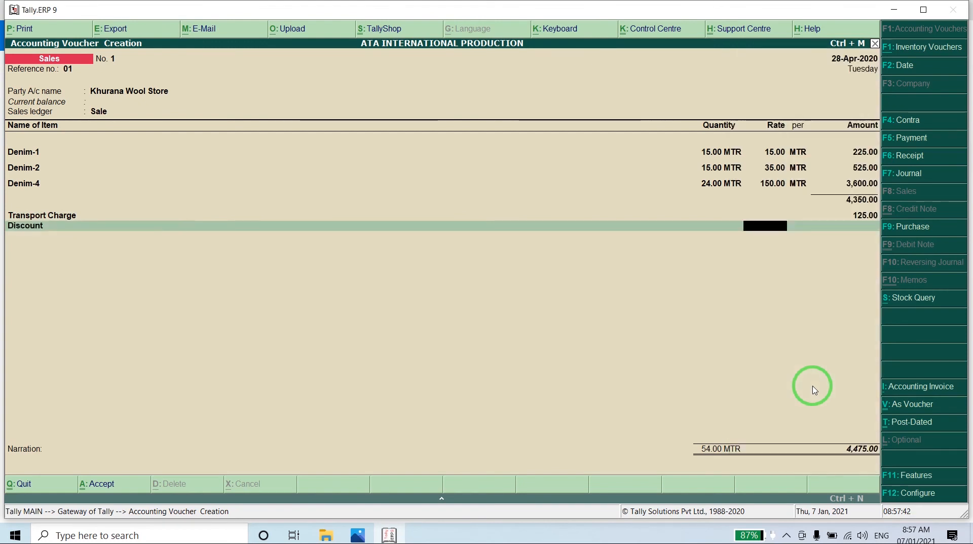
type("-2")
key("Return")
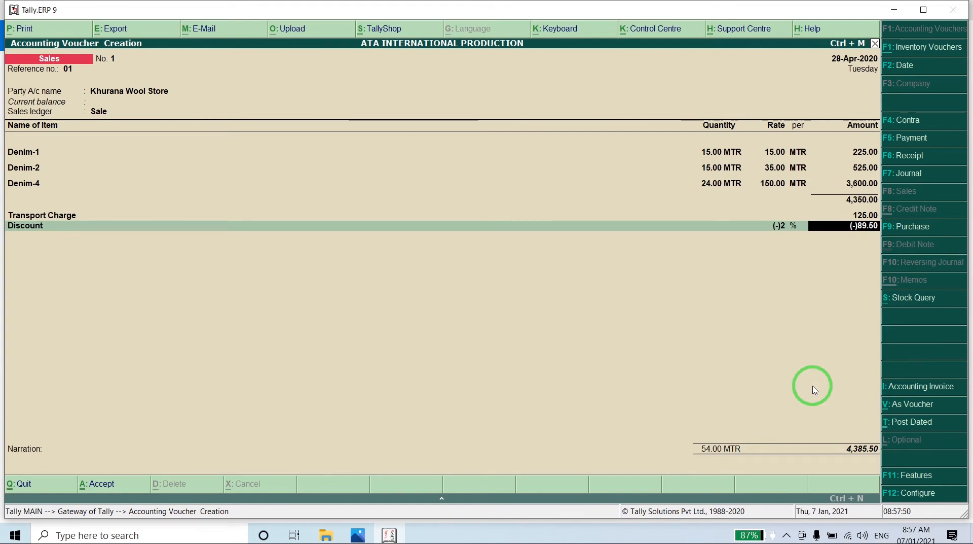
key("BackSpace")
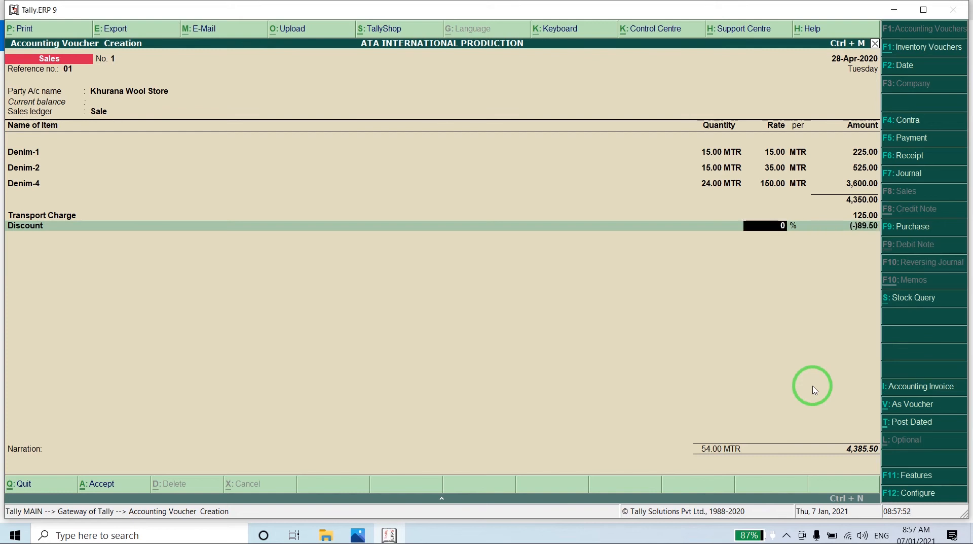
key("Return")
type("350")
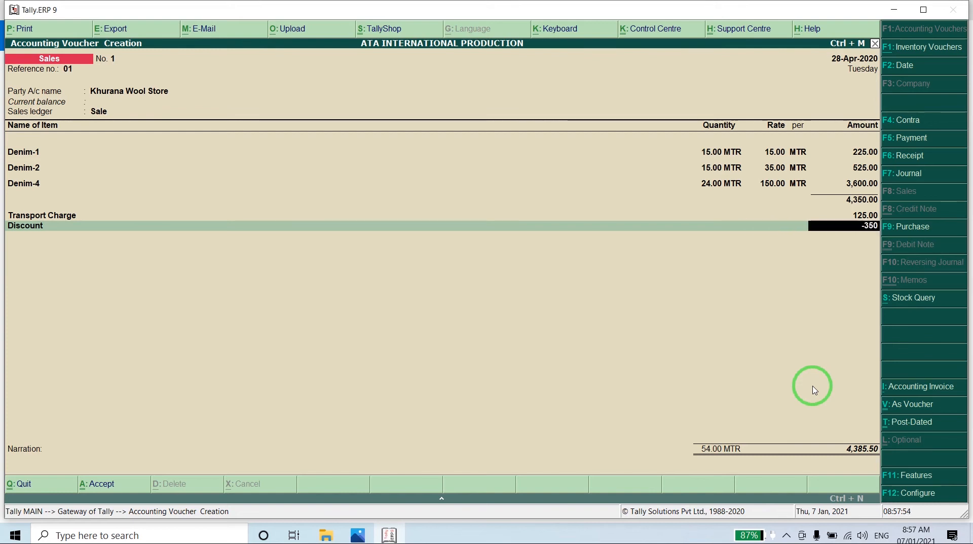
key("Return")
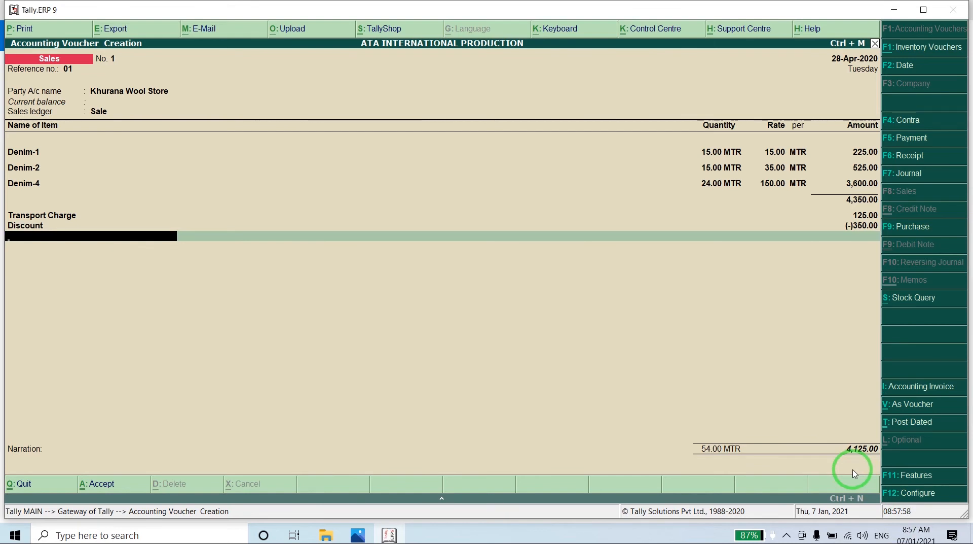
- End the ledger entries and save the sales voucher with an empty narration
key("Return")
key("Return")
key("Return")
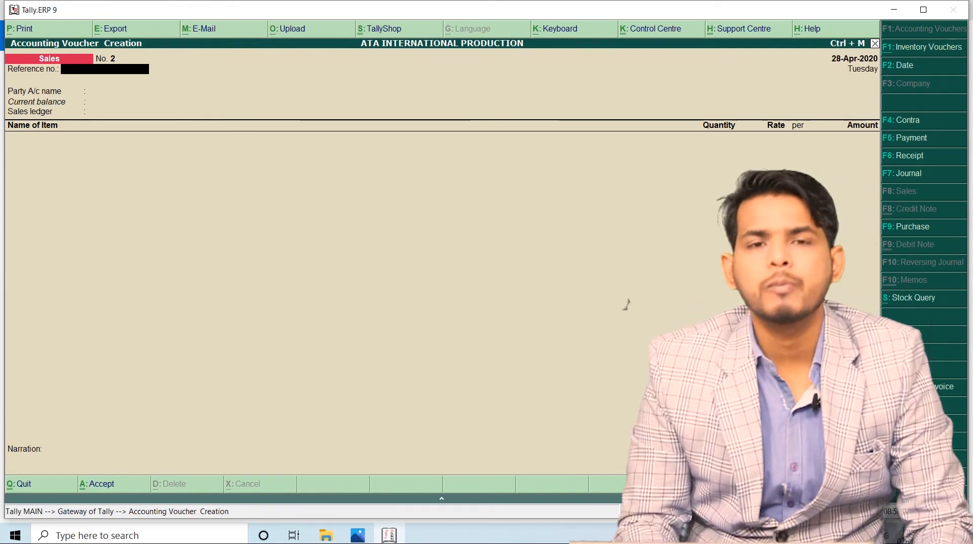
- Leave voucher entry and open the Sales voucher type for alteration from the accounts masters
key("Escape")
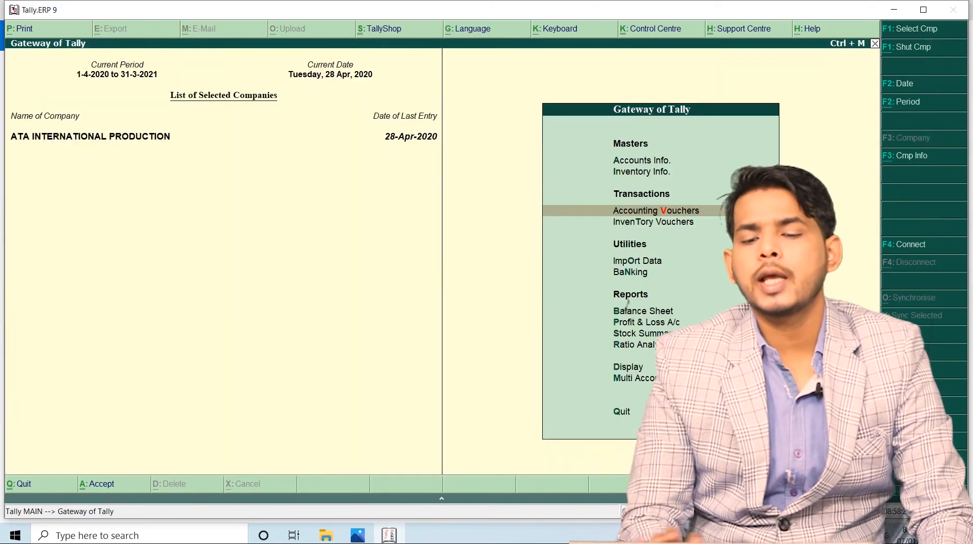
key("Up")
key("Up")
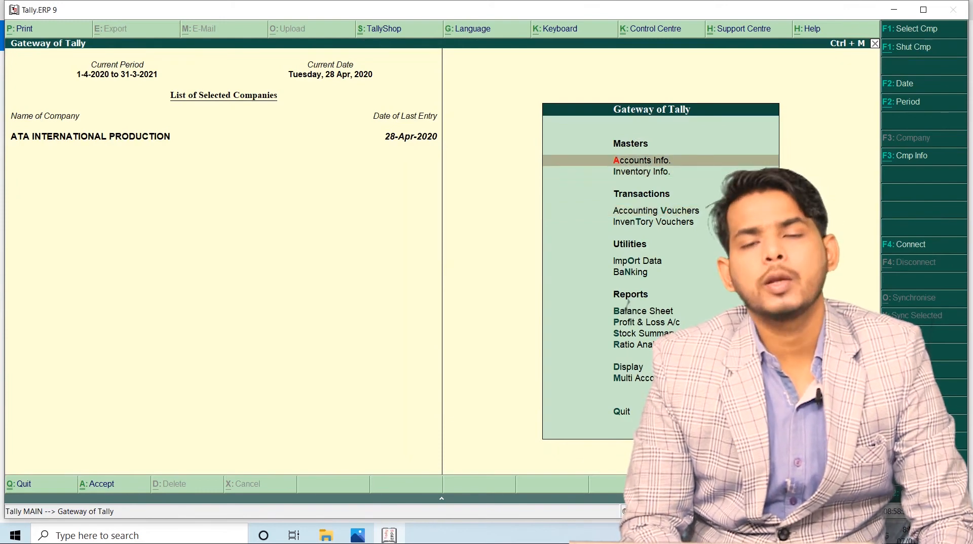
key("Return")
key("Down")
key("Down")
key("Return")
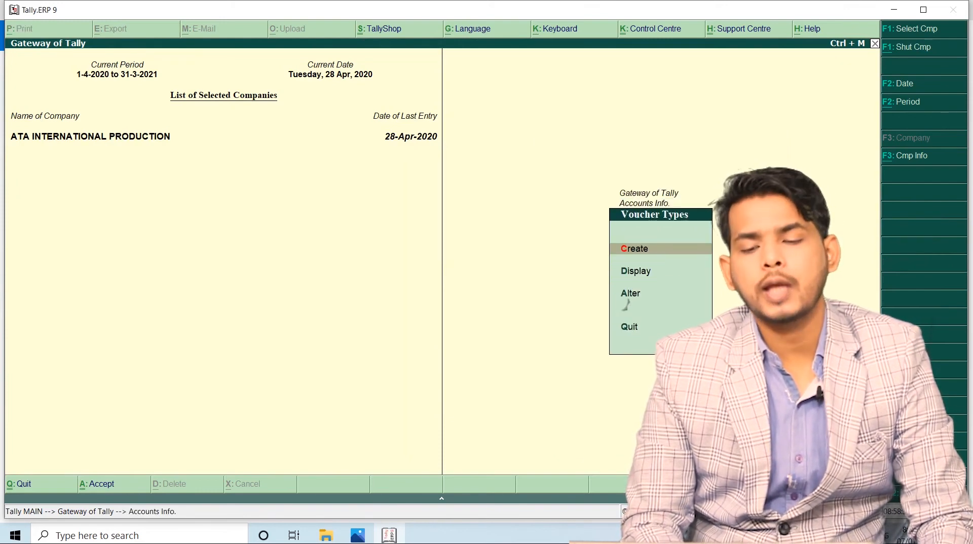
key("Down")
key("Down")
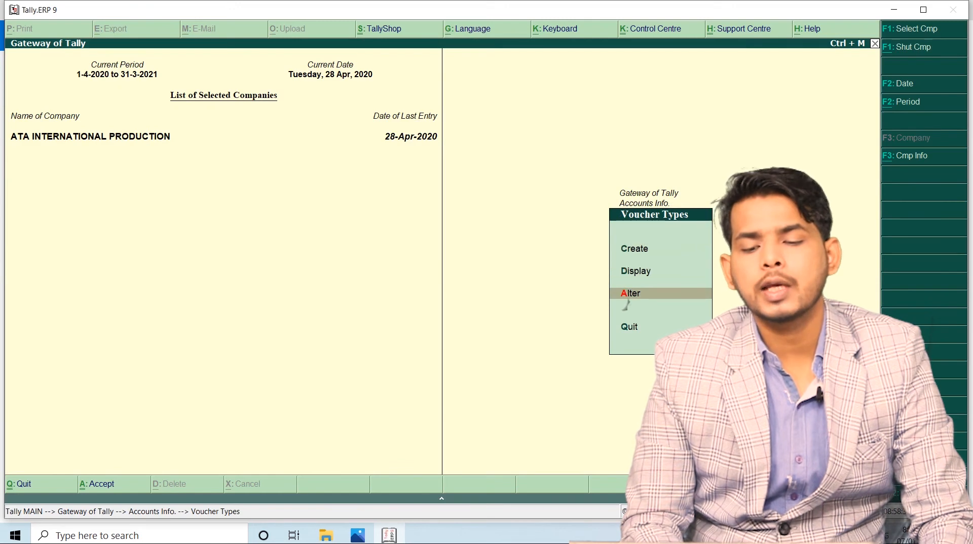
key("Return")
type("Sale")
key("Return")
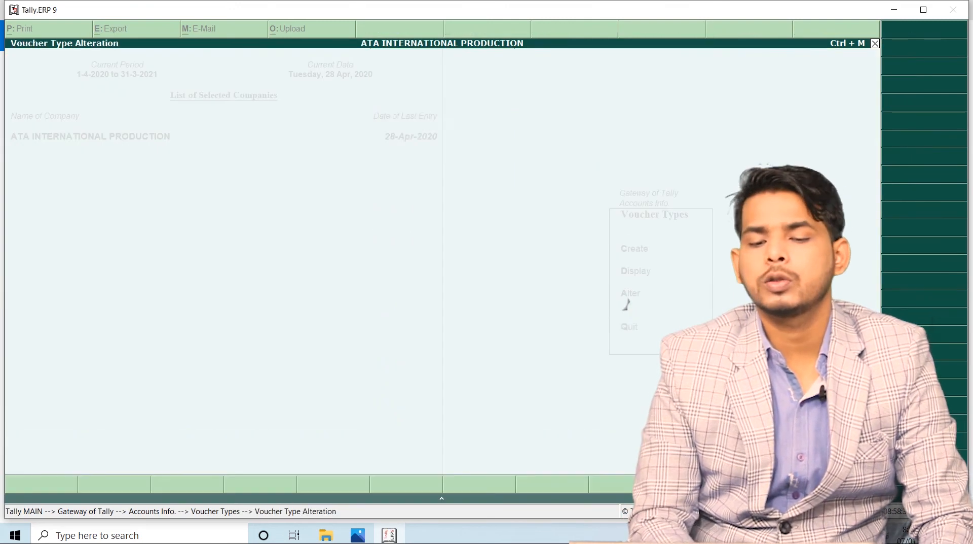
- Keep the Sales voucher type's general and printing settings and add a class named Sale-1
key("Return")
key("Return")
key("Return")
key("Return")
key("Return")
key("Return")
key("Return")
key("Return")
key("Return")
key("Return")
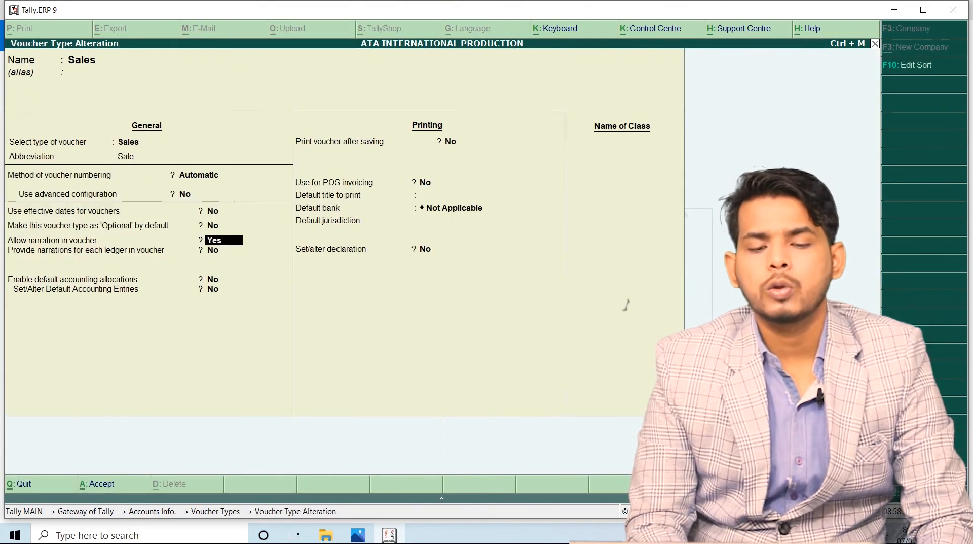
key("Return")
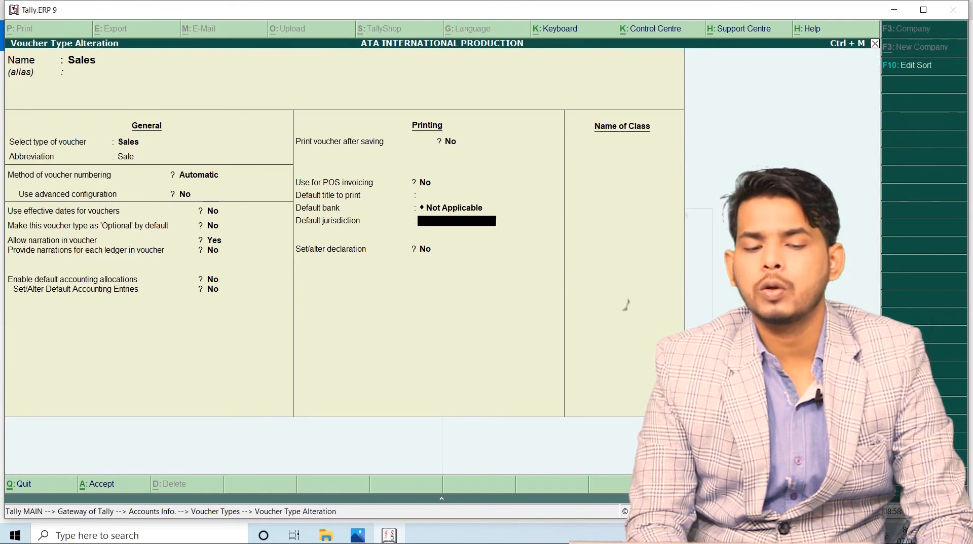
key("Return")
key("Return")
key("Return")
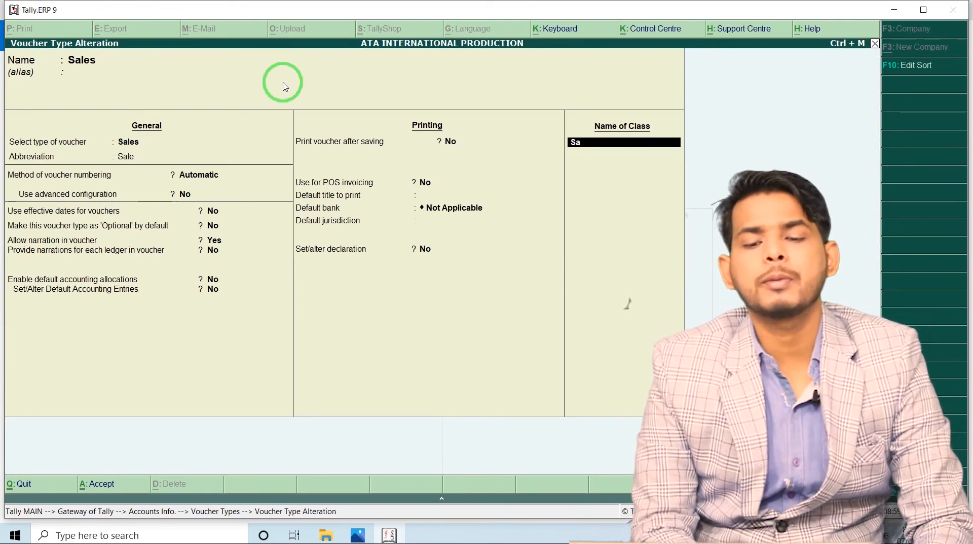
key("Return")
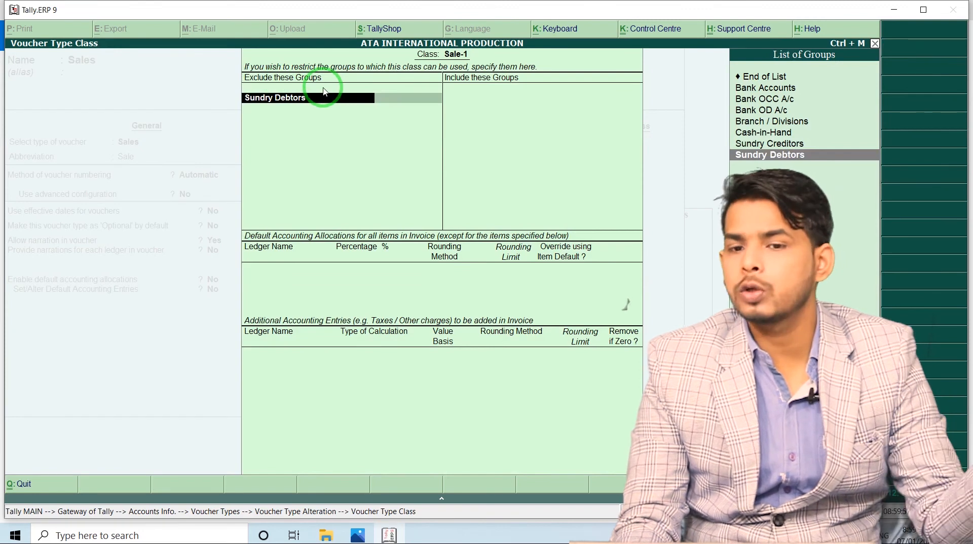
- End the list of excluded groups for class Sale-1 without excluding any group
key("Up")
key("Up")
key("Up")
key("Up")
key("Up")
key("Up")
key("Up")
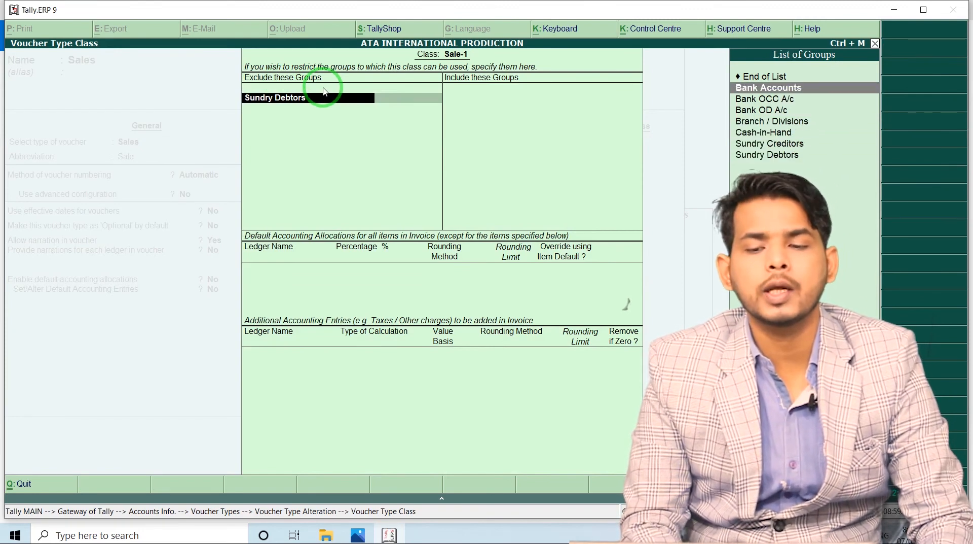
key("Return")
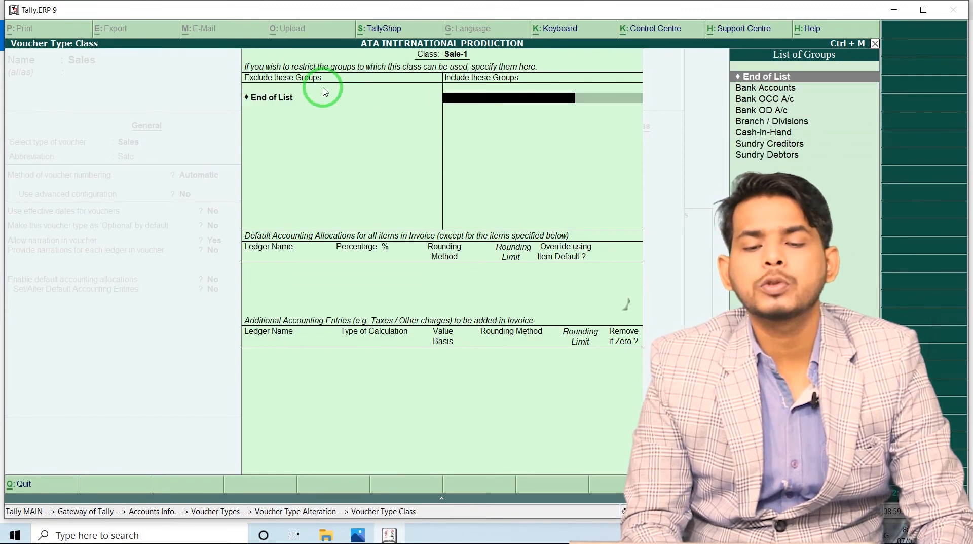
- Add Sundry Debtors to the included groups of class Sale-1
key("Down")
key("Down")
key("Down")
key("Down")
key("Down")
key("Down")
key("Down")
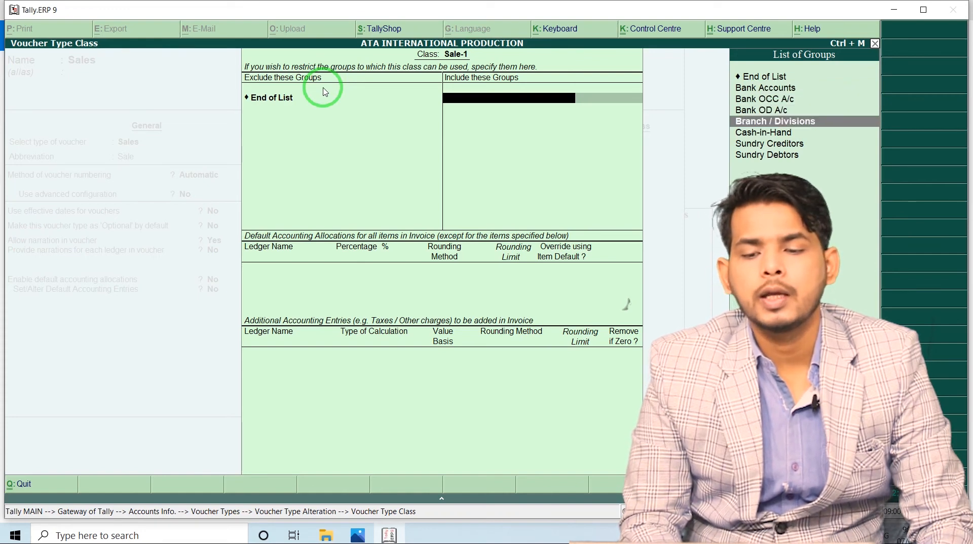
key("Return")
- Add Cash-in-Hand to the included groups of class Sale-1
key("Down")
key("Down")
key("Down")
key("Down")
key("Down")
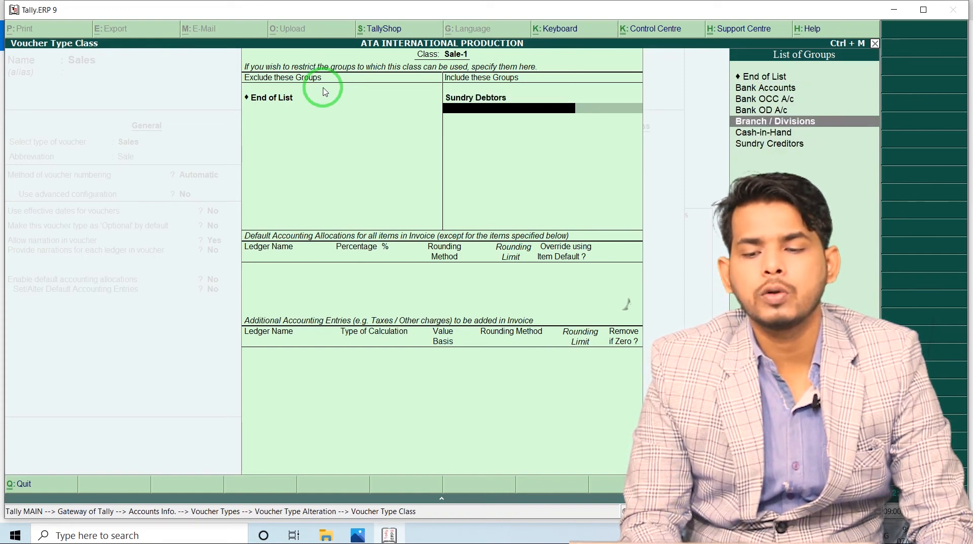
key("Return")
- Add Sundry Creditors to the included groups of class Sale-1 and end the group list
key("Down")
key("Down")
key("Down")
key("Down")
key("Down")
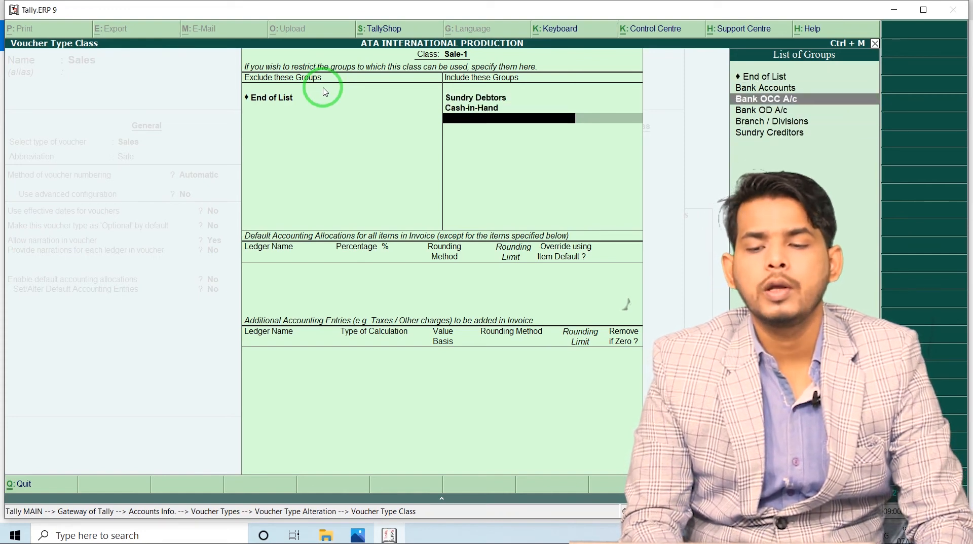
key("Return")
key("Return")
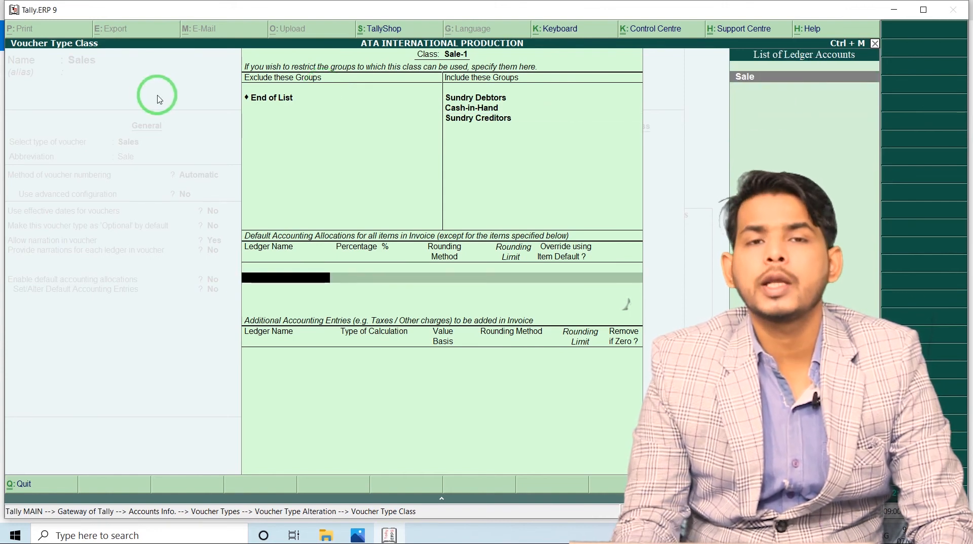
- Set the default accounting allocation for all invoice items to the Sale ledger at 100 %
key("Return")
key("Return")
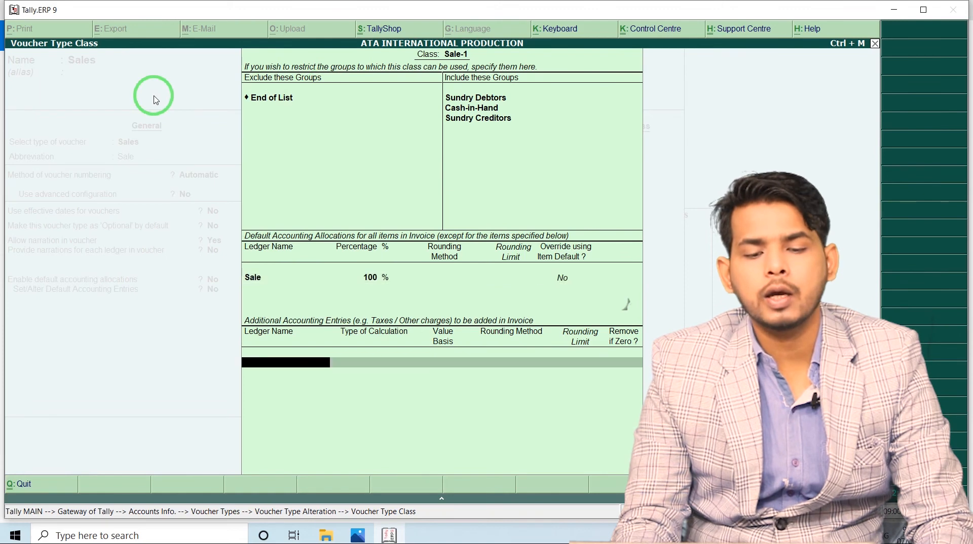
- Add the Discount ledger to the additional accounting entries of class Sale-1, calculated As Flat Rate
key("Down")
key("Down")
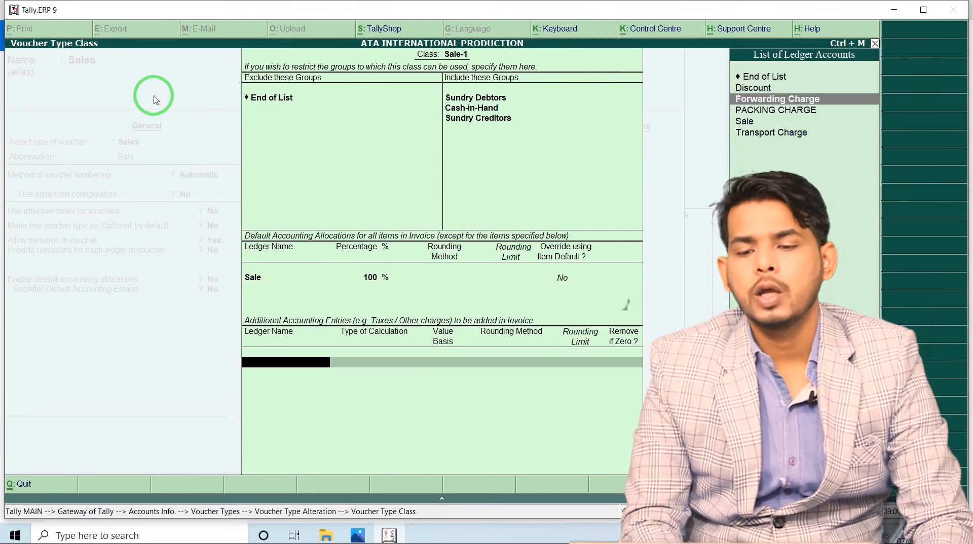
key("Down")
key("Up")
key("Up")
key("Return")
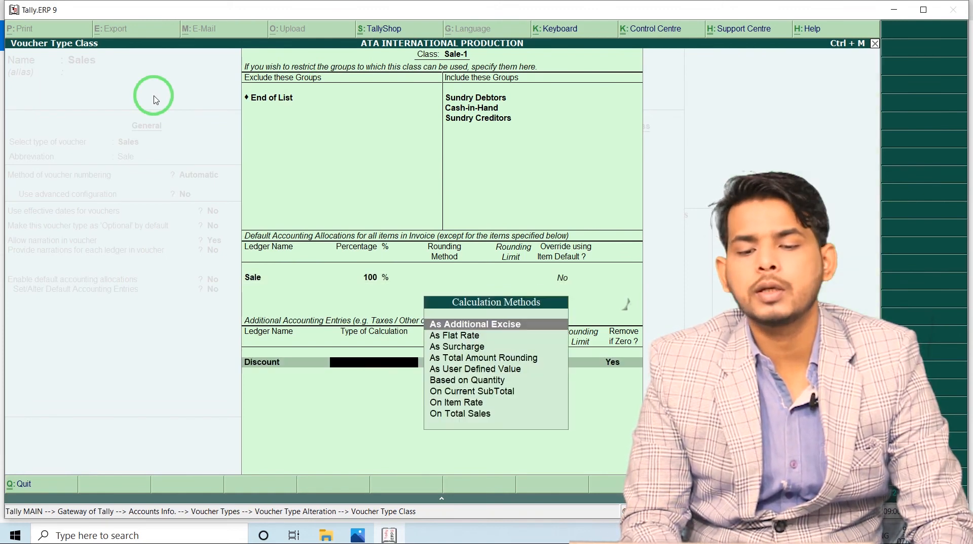
key("Down")
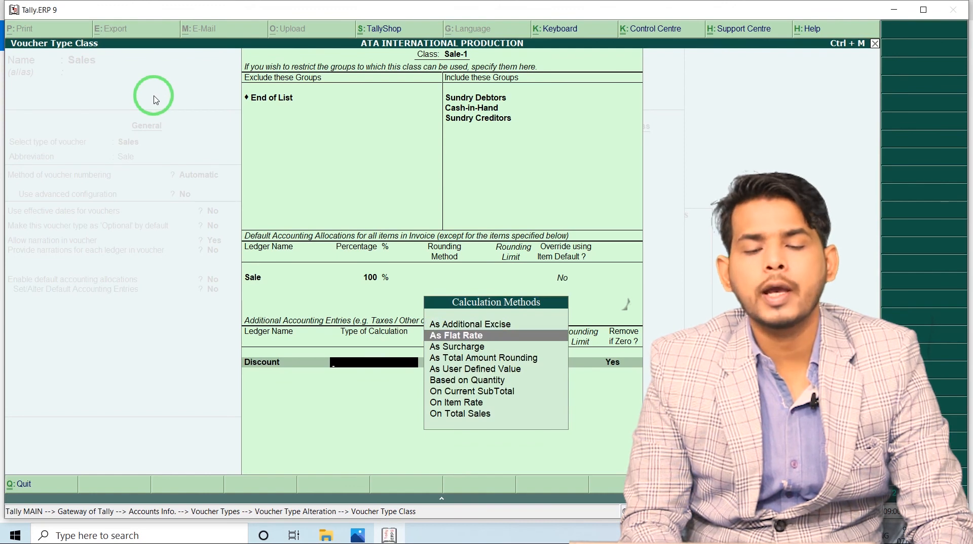
key("Return")
- Set the Discount entry's value basis to 2, with rounding Not Applicable and removal if zero kept at Yes
type("2")
key("Return")
key("Return")
key("BackSpace")
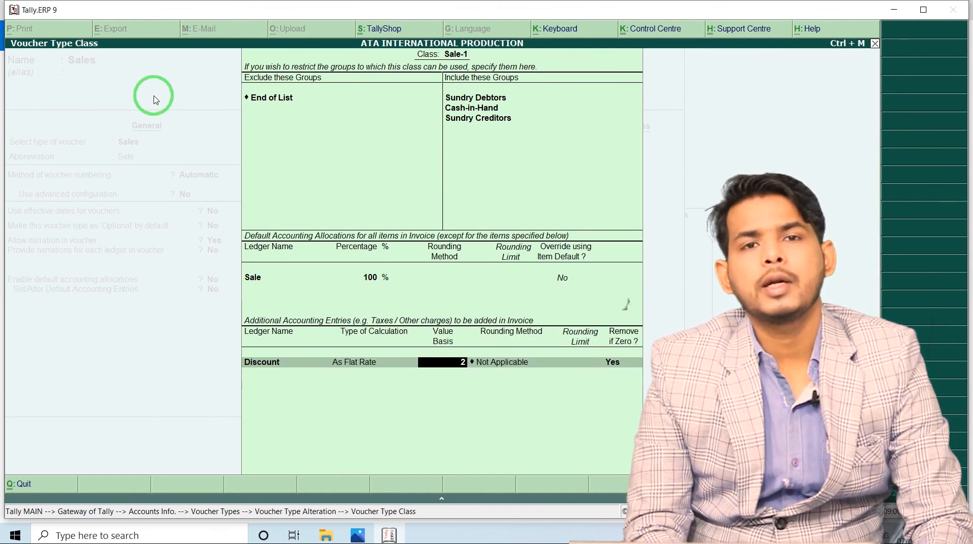
key("Return")
key("Return")
key("Return")
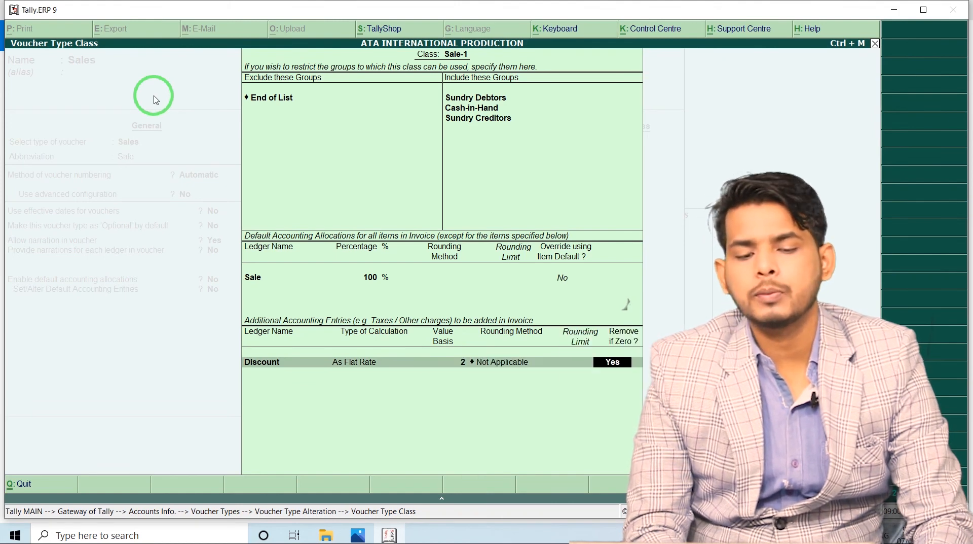
- Add Forwarding Charge As Flat Rate with value basis 500 and no rounding, and finish class Sale-1
type("F")
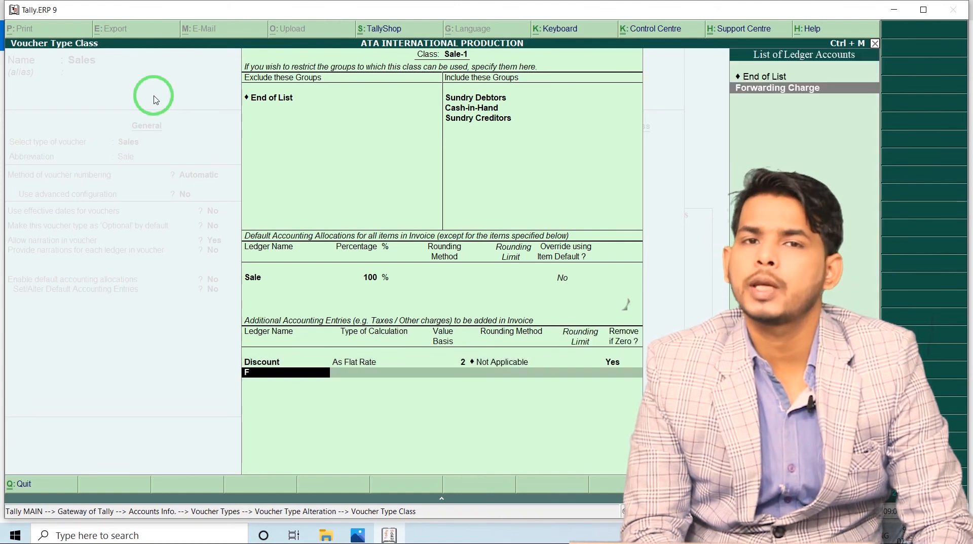
key("Return")
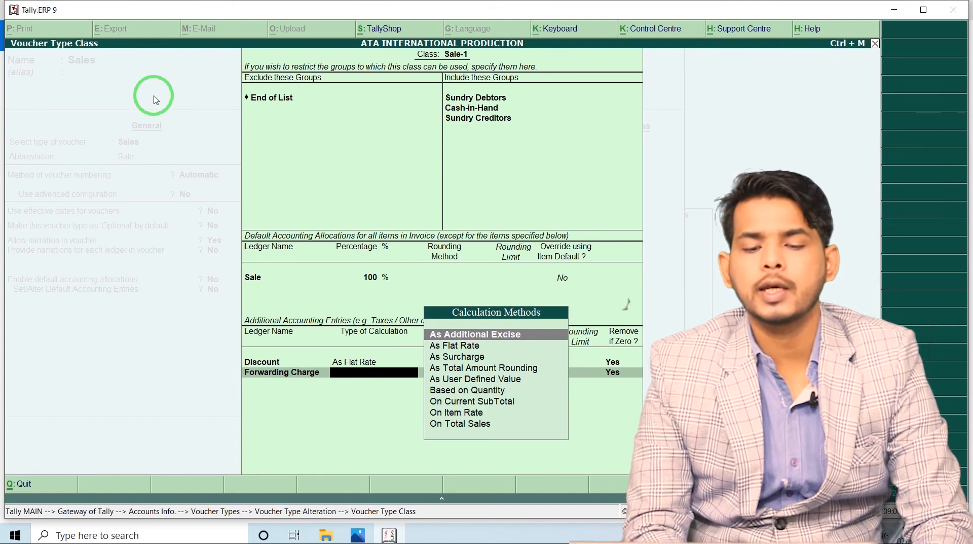
key("Down")
key("Return")
type("500")
key("Return")
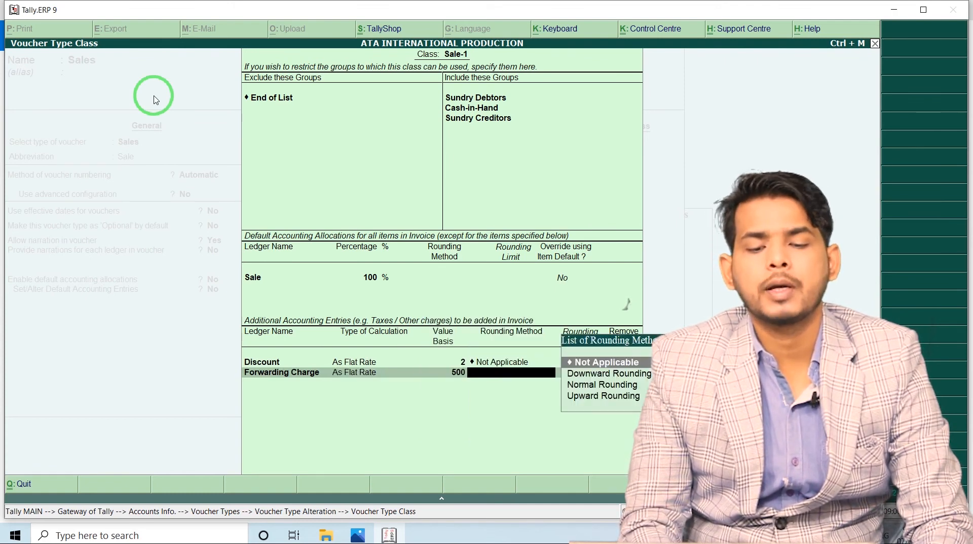
key("Return")
key("Return")
key("Return")
key("Return")
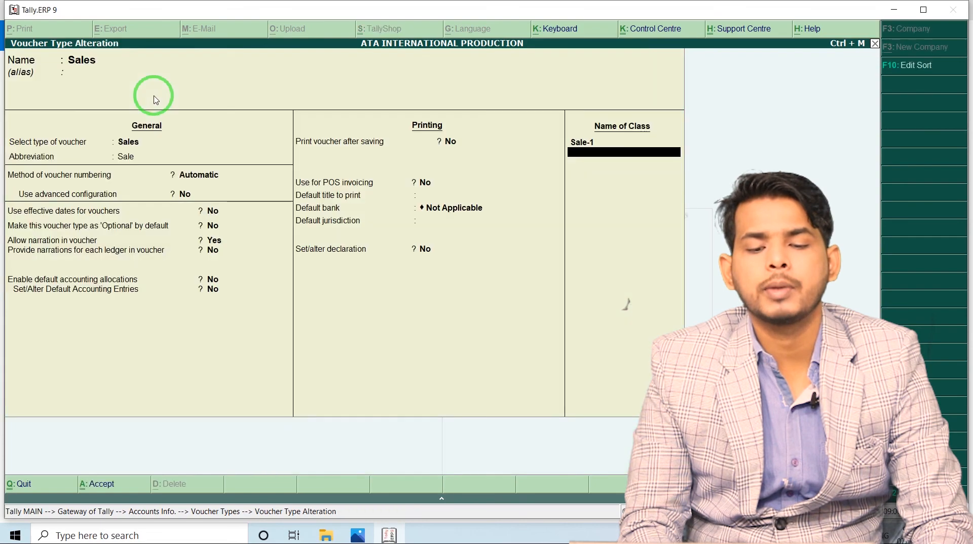
- Save the altered Sales voucher type and return to the Gateway of Tally
key("ctrl+a")
key("Escape")
key("Escape")
key("Escape")
key("Escape")
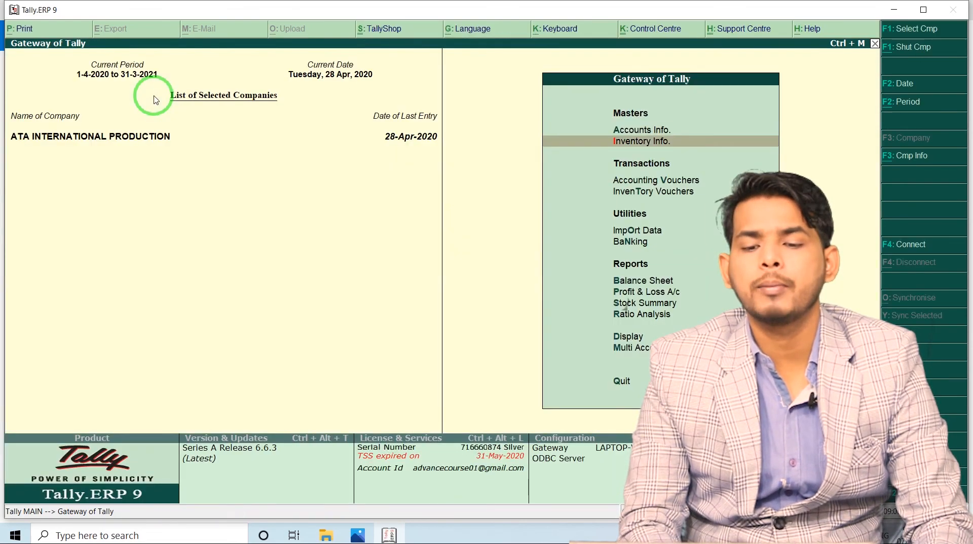
- Start a new Sales accounting voucher using voucher class Sale-1
key("Down")
key("Down")
key("Up")
key("Return")
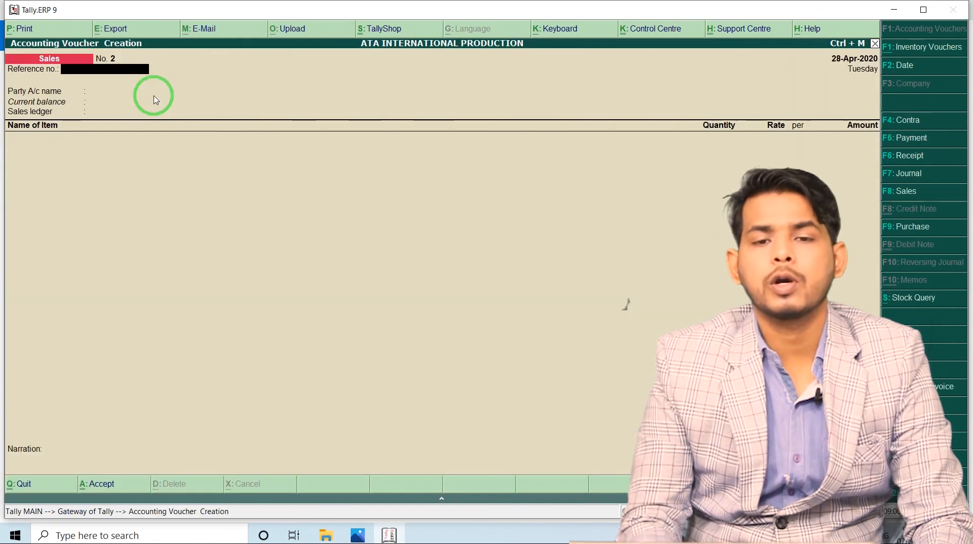
left_click(911, 197)
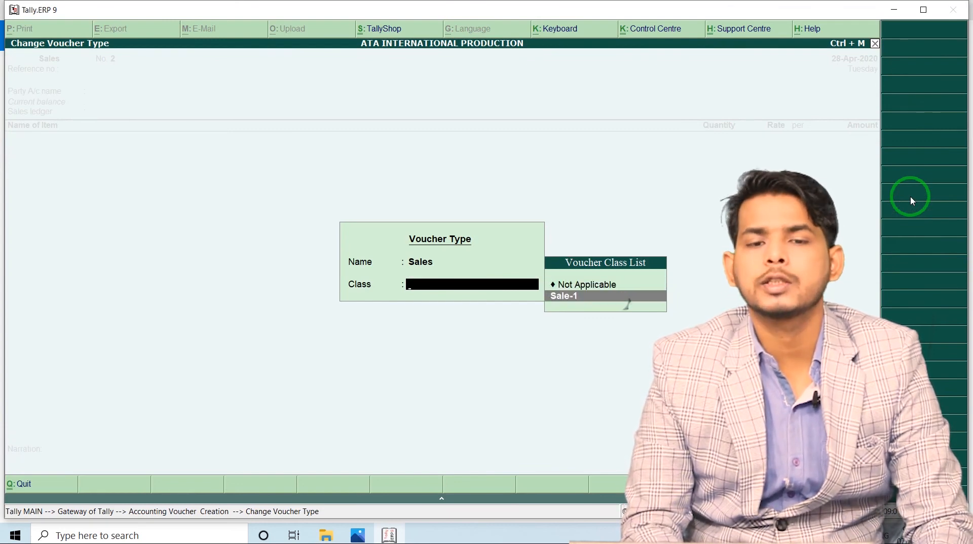
key("Return")
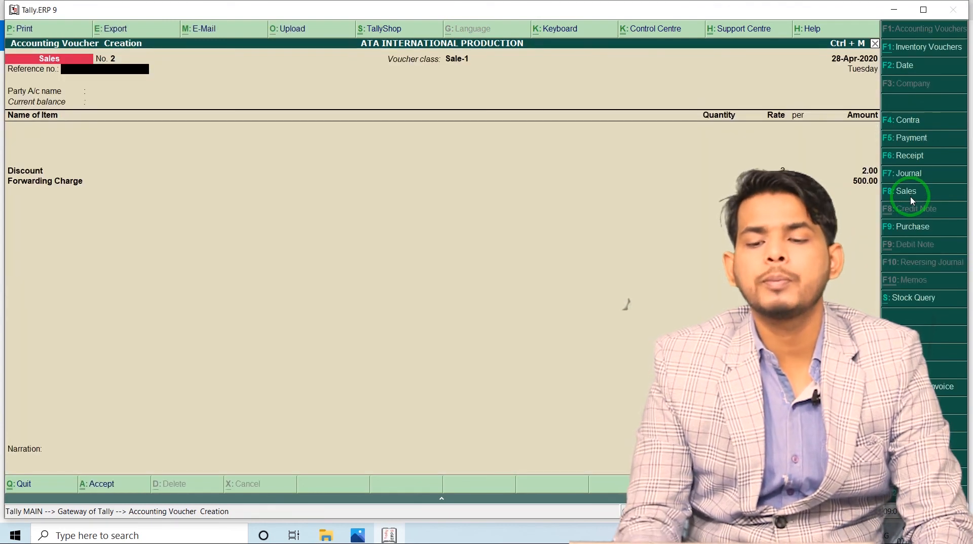